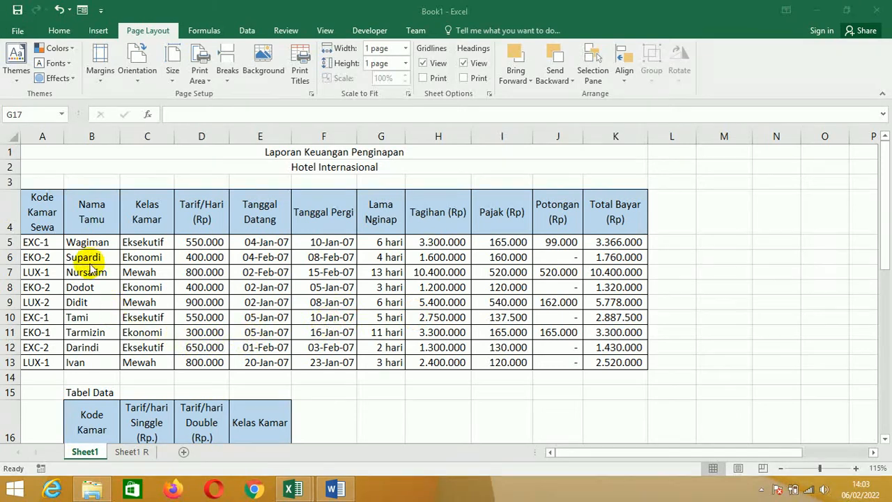
- Insert a 3-D Column chart with depth-arranged series from the Nama Tamu and Tagihan through Total Bayar columns, rows 4 to 13
click(94, 215)
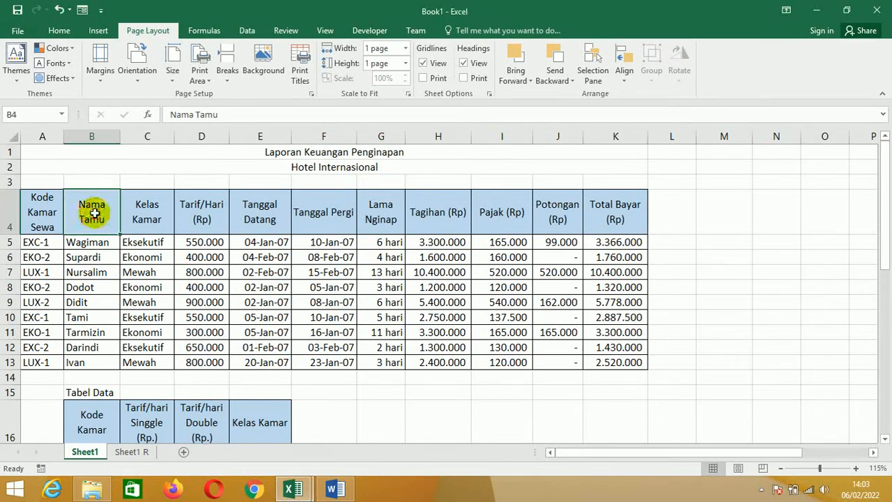
drag(93, 209, 77, 362)
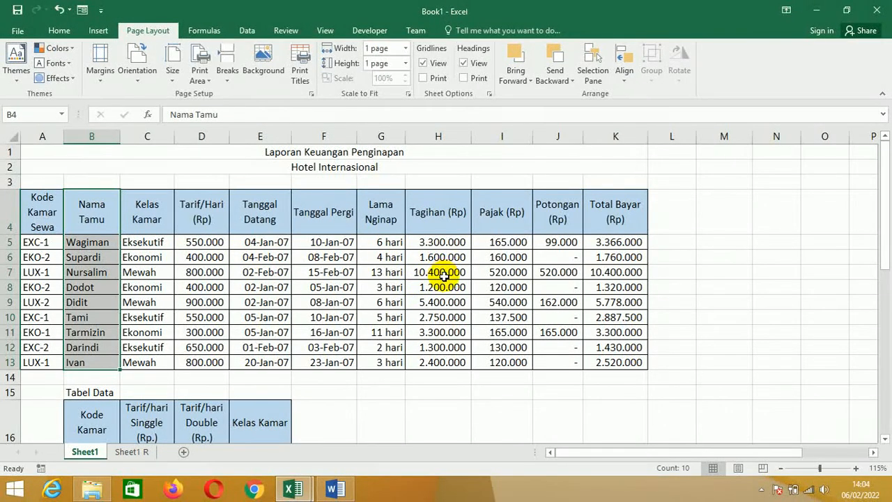
drag(436, 213, 604, 357)
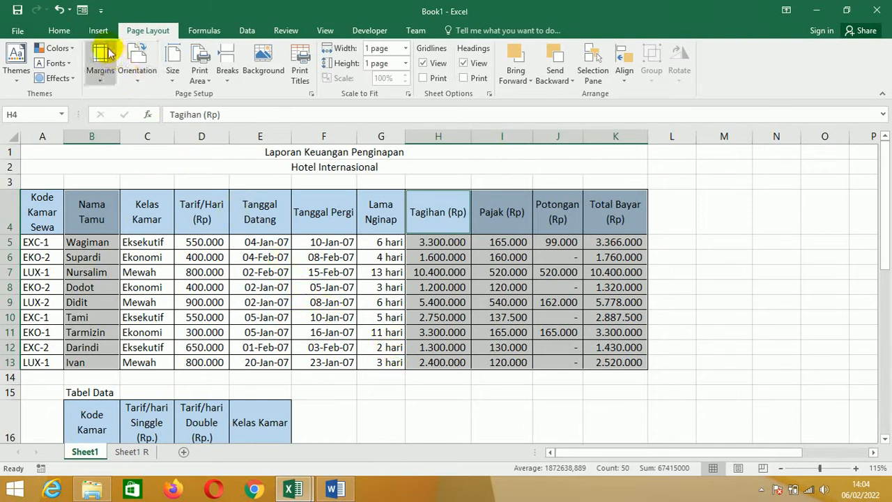
click(99, 32)
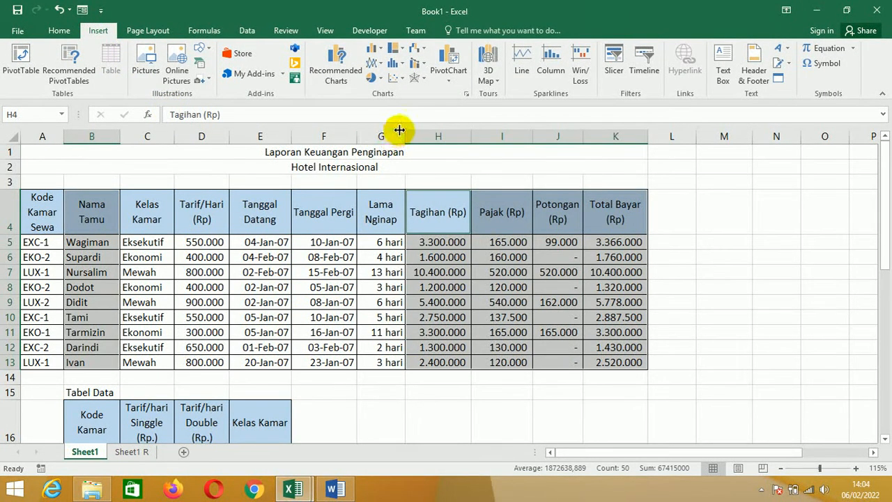
click(380, 53)
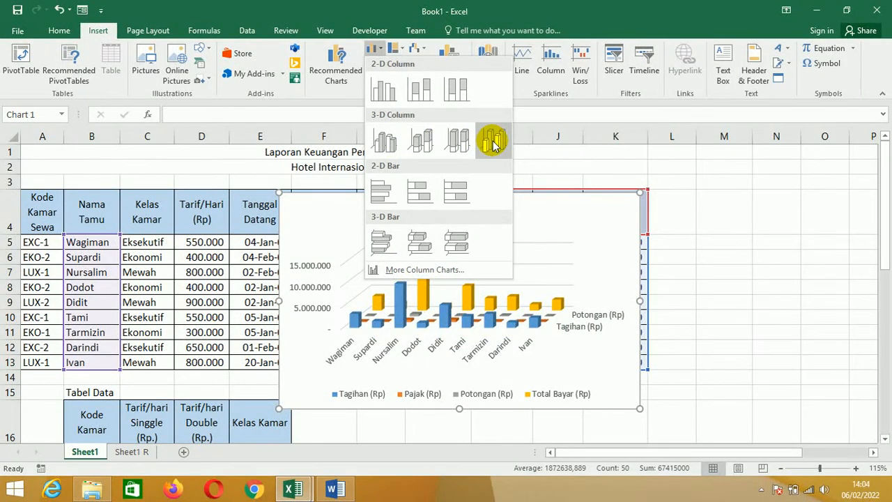
click(493, 143)
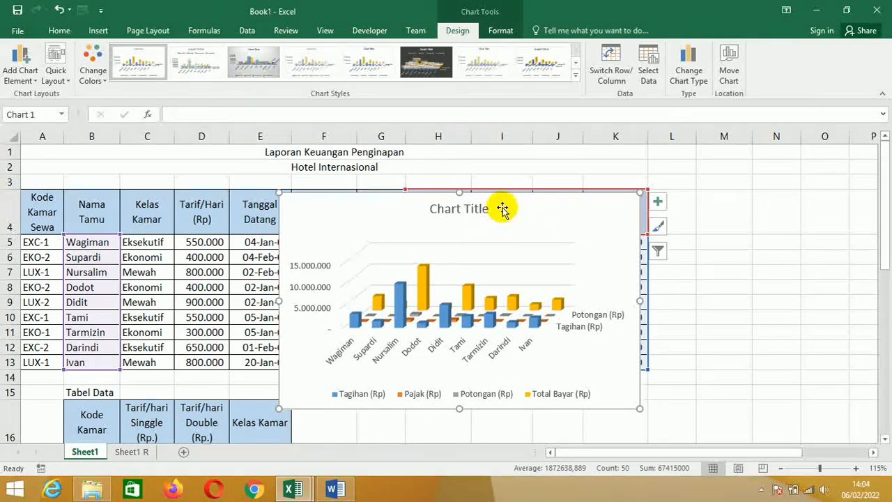
- Move the chart off the data sheet to a new chart sheet named Chart1
drag(499, 198, 516, 225)
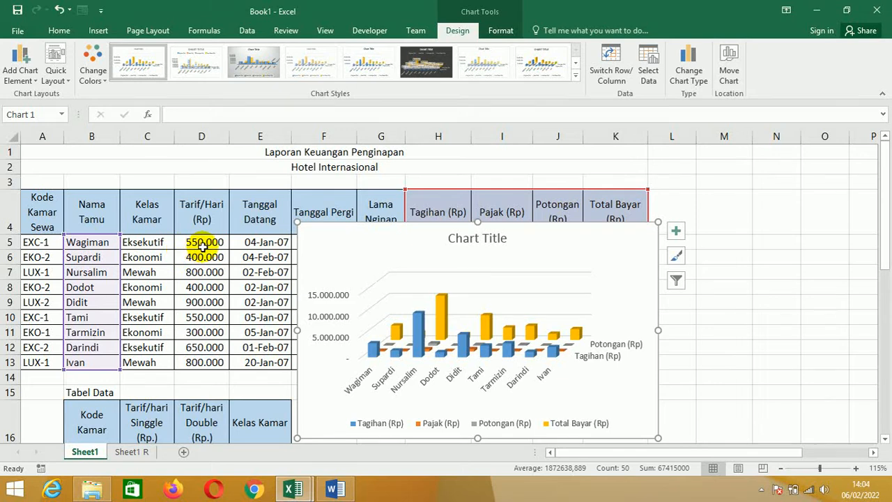
drag(532, 224, 408, 181)
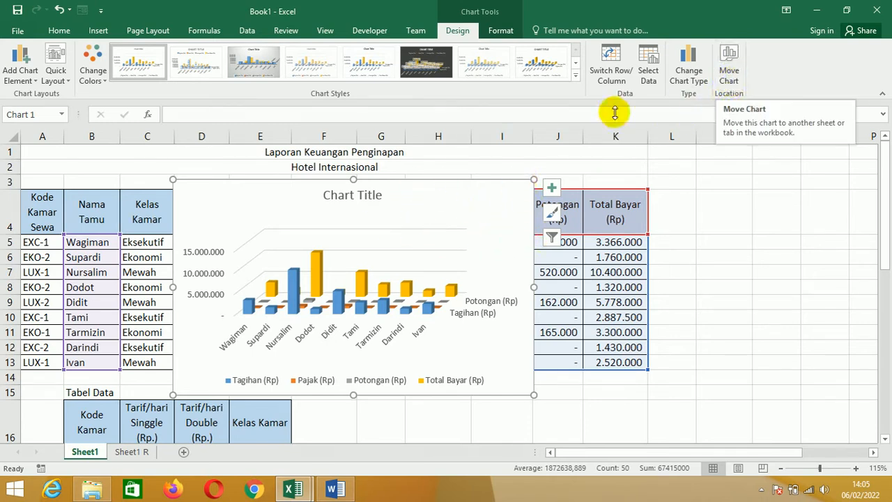
click(729, 80)
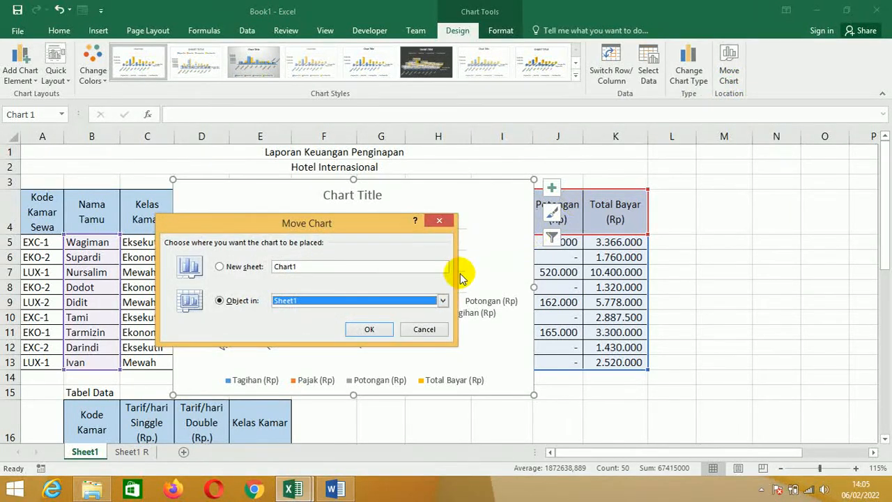
click(227, 266)
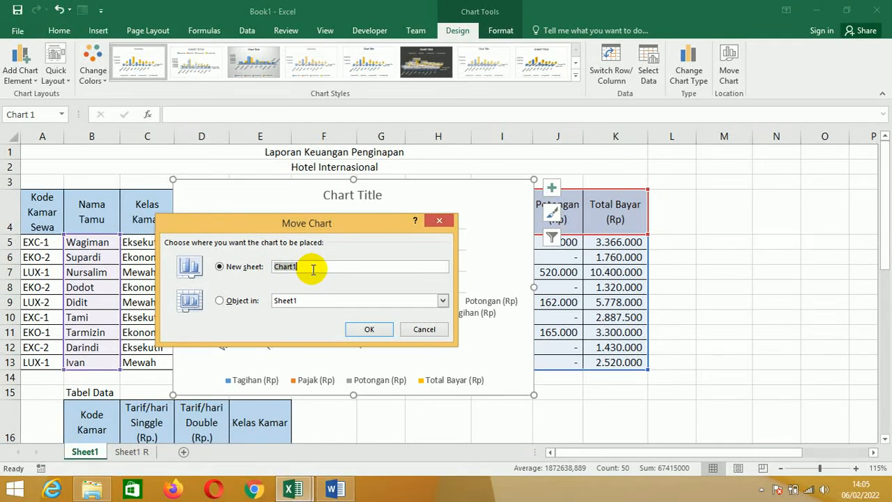
click(364, 331)
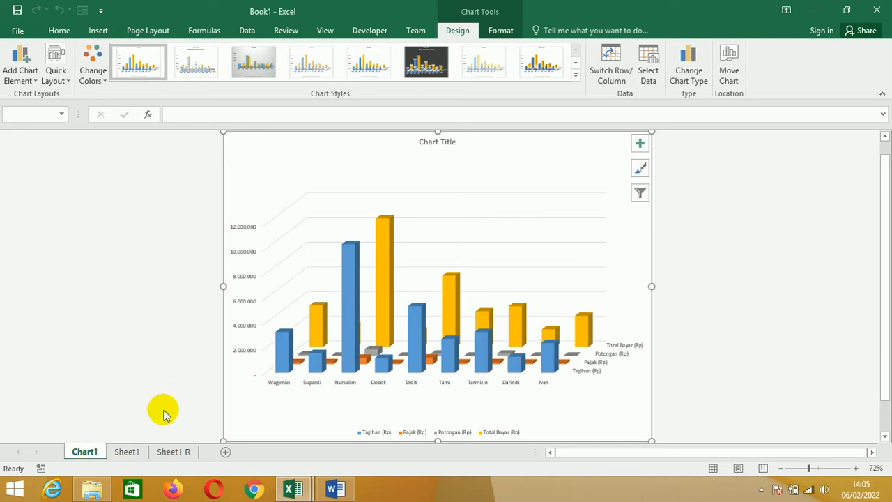
click(130, 452)
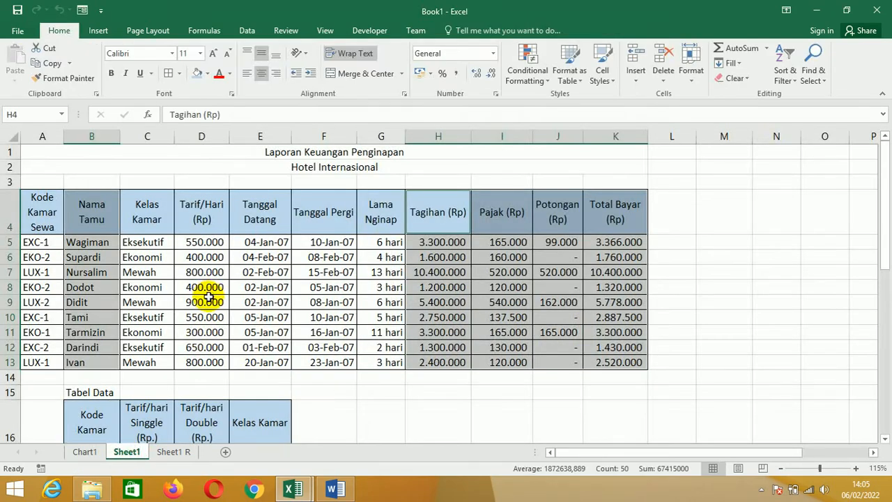
click(86, 453)
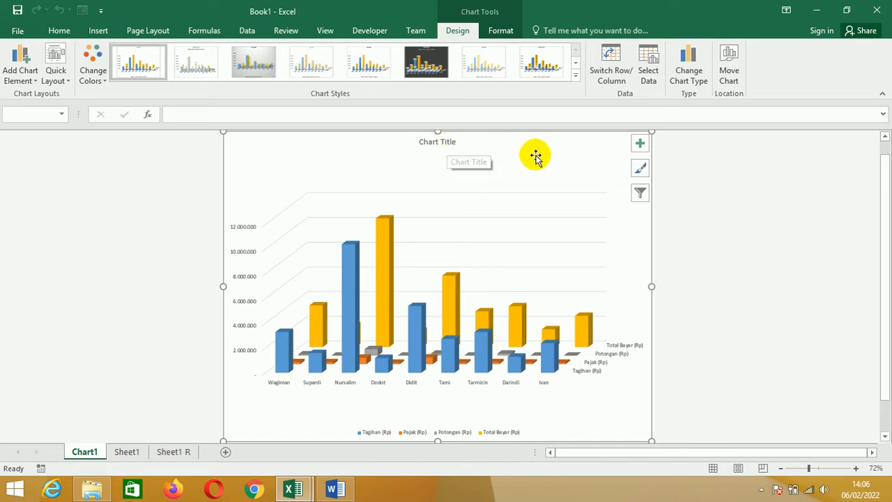
- Toggle the chart title off and back on, and add axis titles to the chart
click(640, 144)
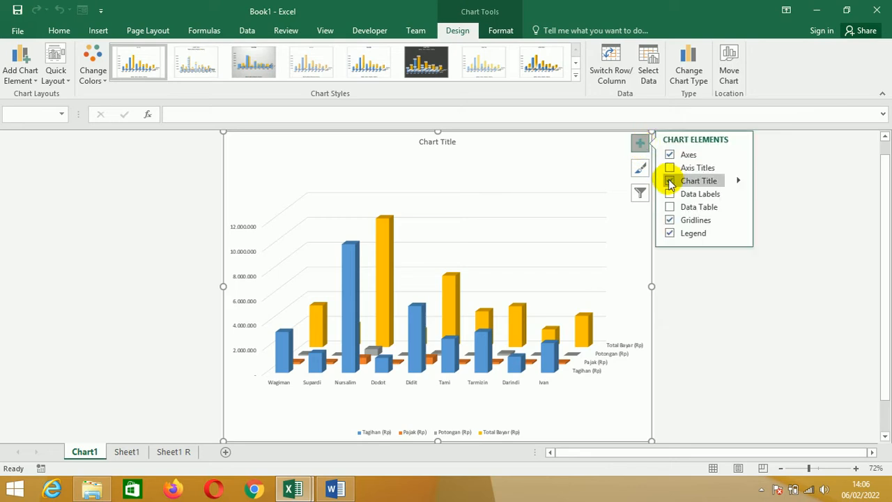
click(669, 181)
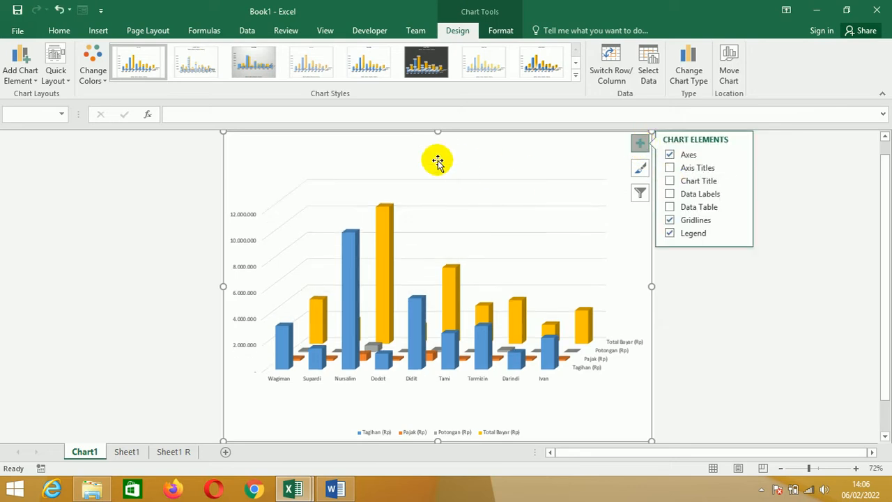
click(670, 181)
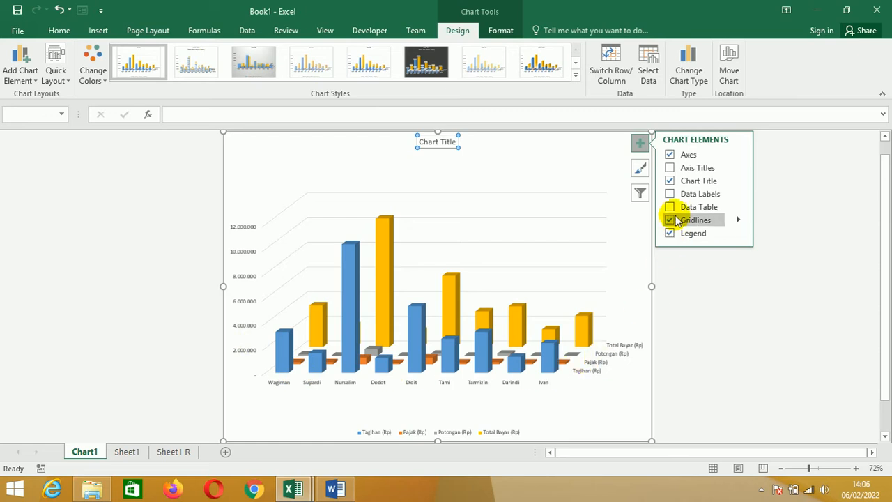
click(669, 168)
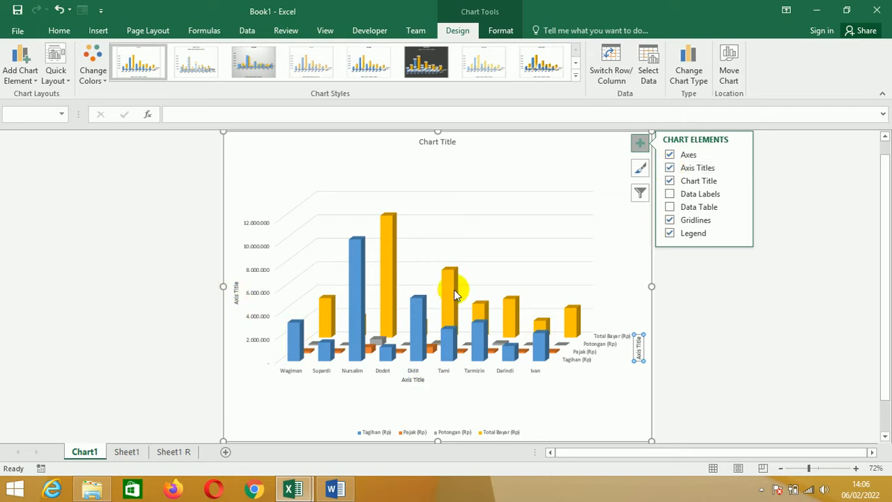
- Replace the chart title text with "LAPORAN KEUANGAN PENGINAPAN HOTEL INTERNATIONAL"
click(433, 143)
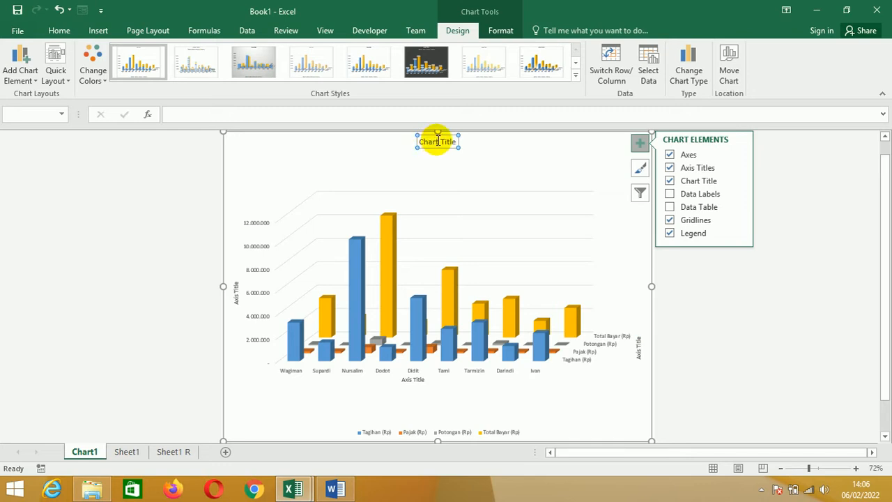
click(437, 142)
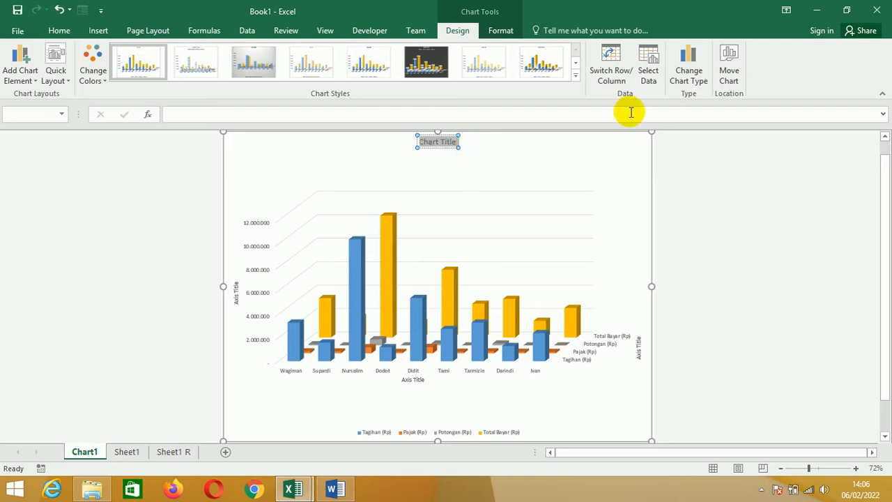
key(Delete)
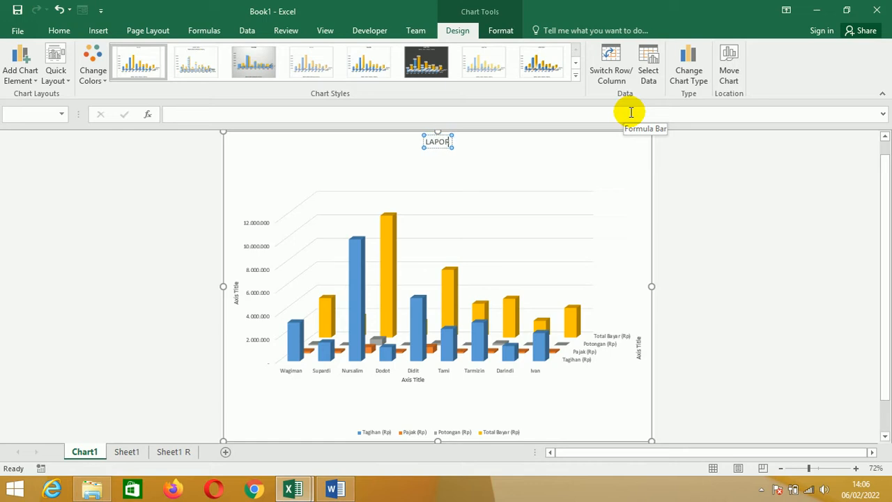
text(AN KEUAN)
text(GAN)
text( PENHINAP)
text(A)
key(BackSpace)
key(BackSpace)
key(BackSpace)
key(BackSpace)
key(BackSpace)
key(BackSpace)
text(GI)
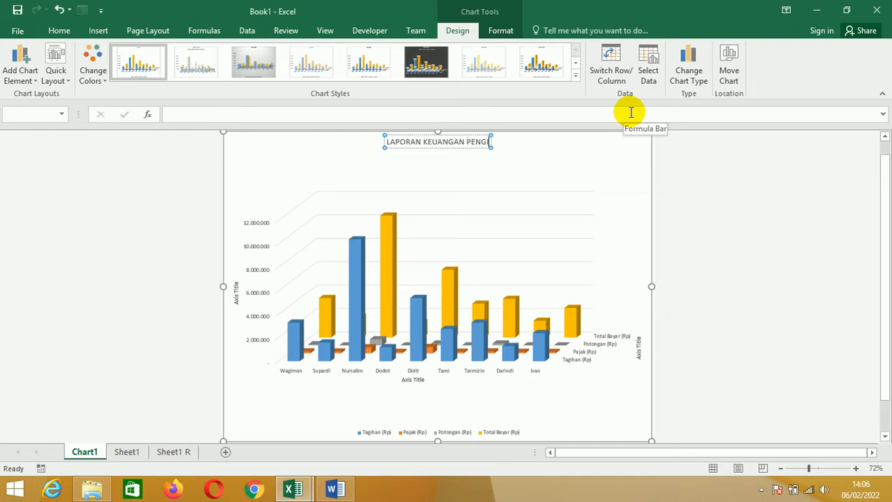
text(NAPAN)
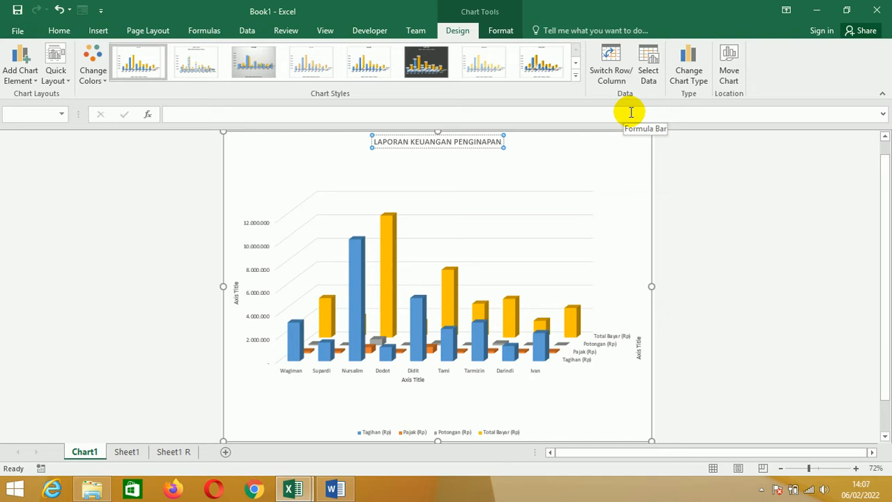
text(HOTE)
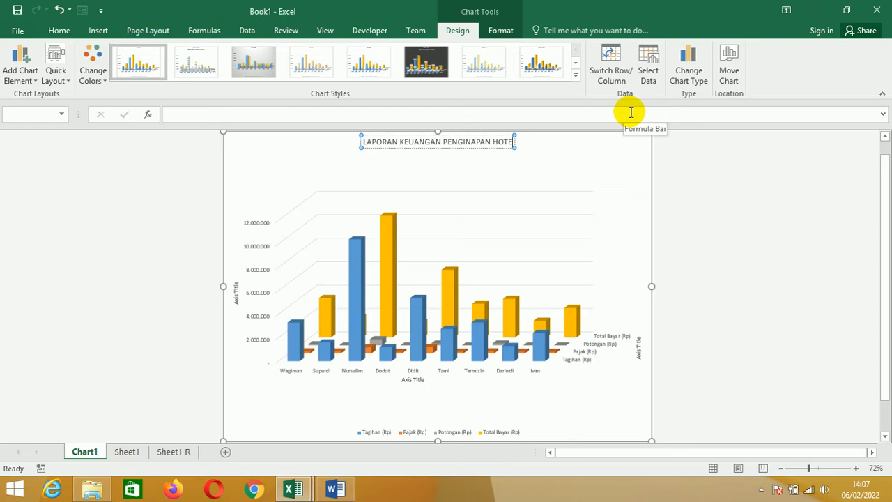
text(L INTE)
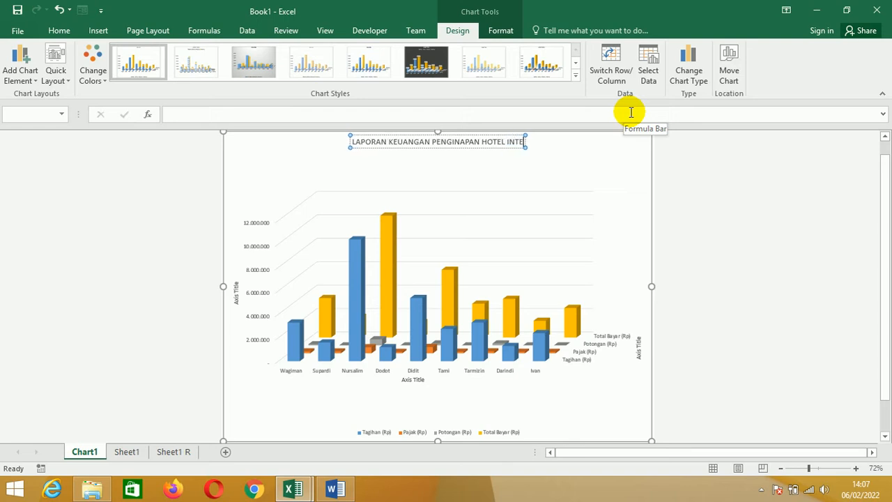
text(RNAT)
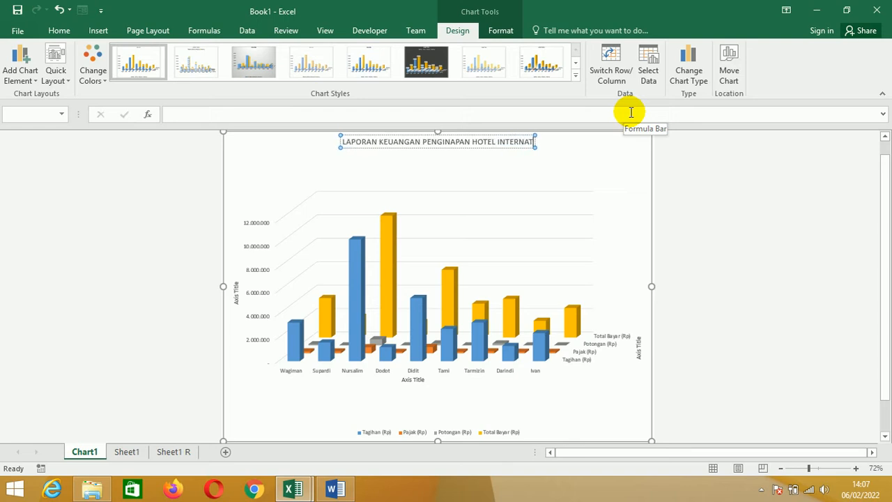
text(IONAL)
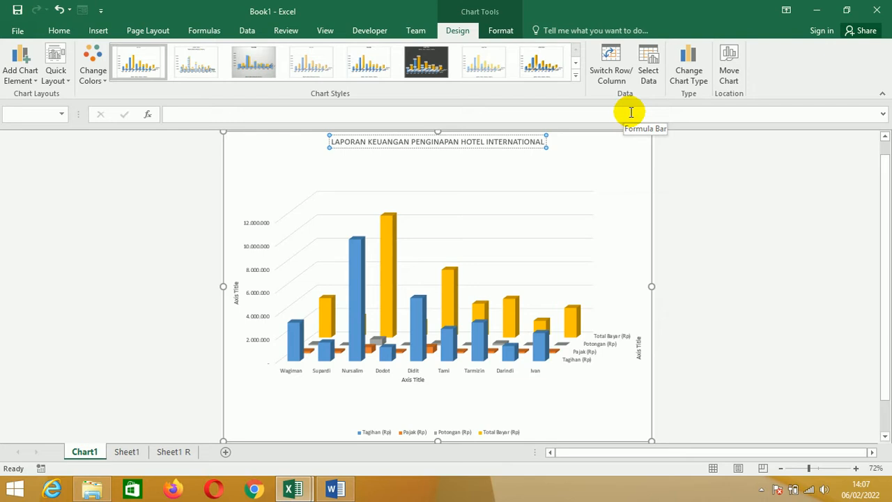
- Add a second line to the chart title reading "PERIODE JANUARI-FEBRUARI 2007"
key(Return)
text(PERIODE JA)
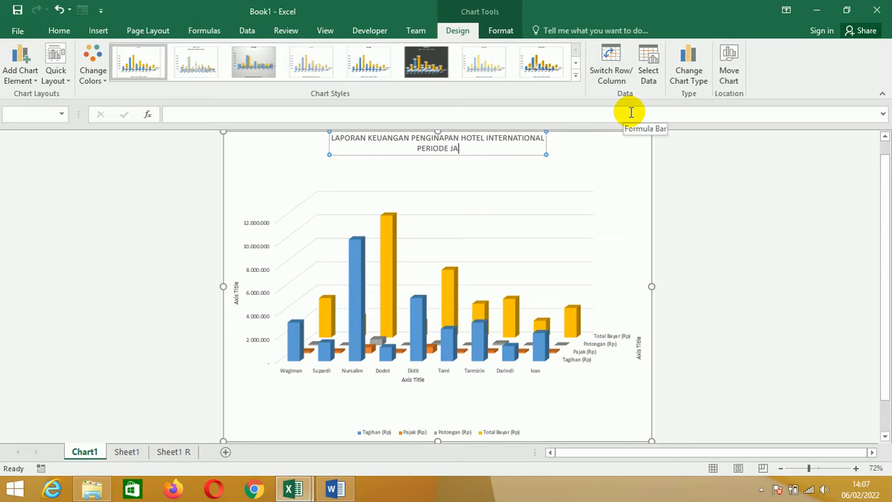
text(NUARI-FEBRUARI 20)
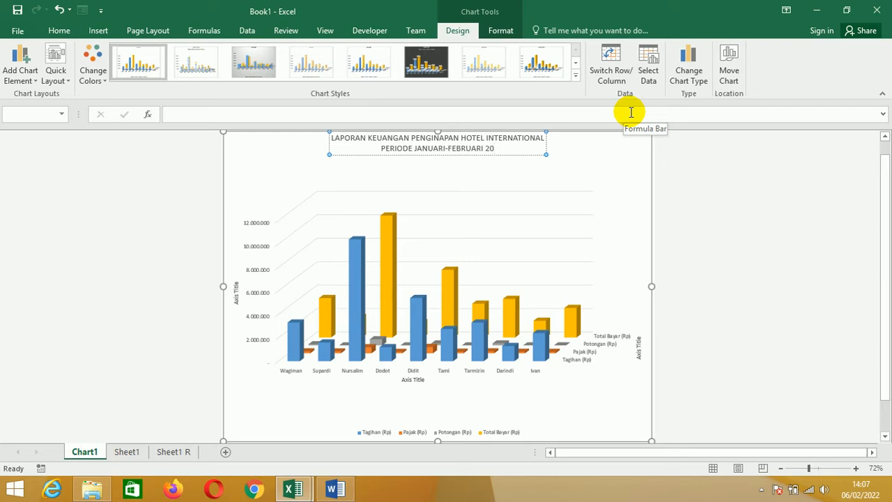
text(07)
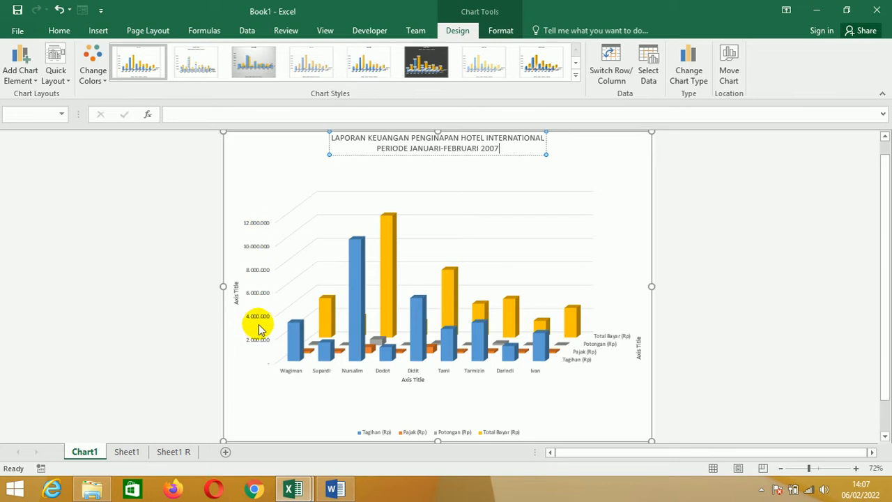
- Change the vertical axis title to "JUMLAH"
click(235, 295)
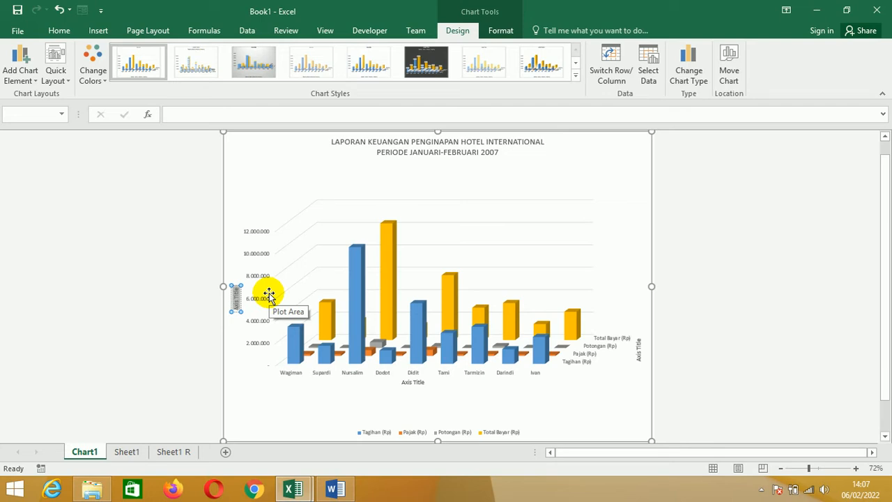
key(BackSpace)
text(JUMLAH)
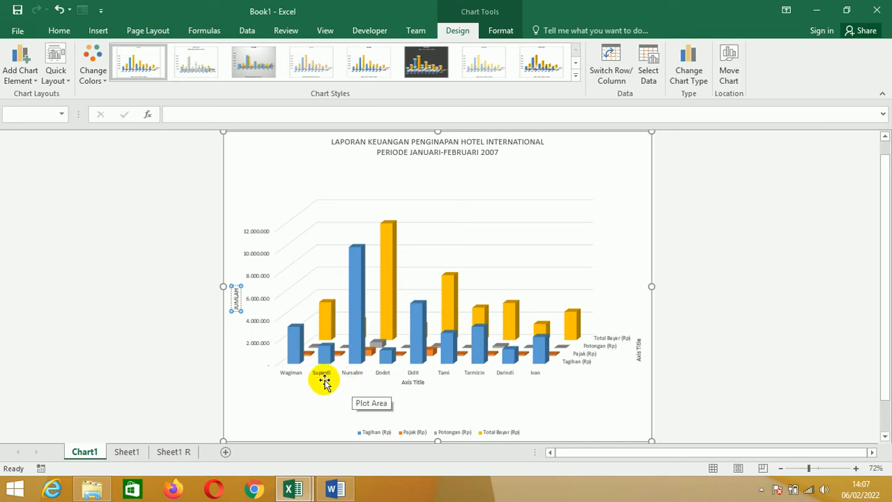
- Change the horizontal category axis title to "NAMA PENYEWA"
click(414, 383)
click(413, 382)
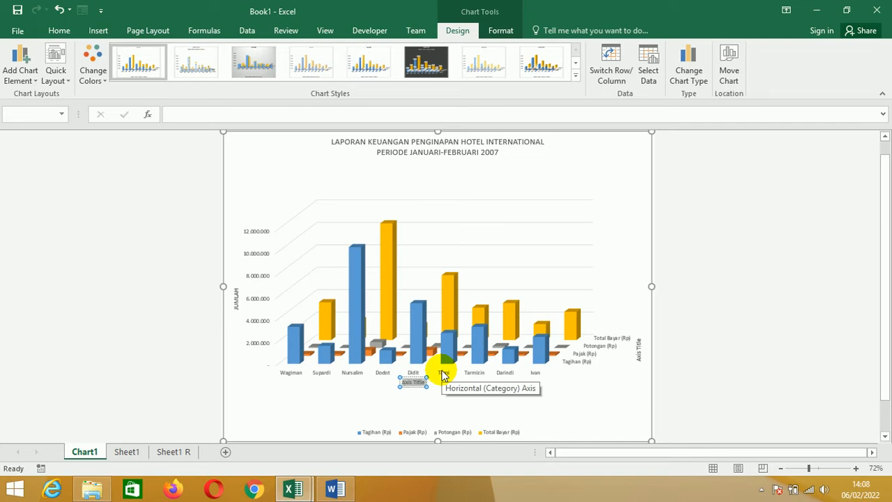
text(NAMA PENYEWA)
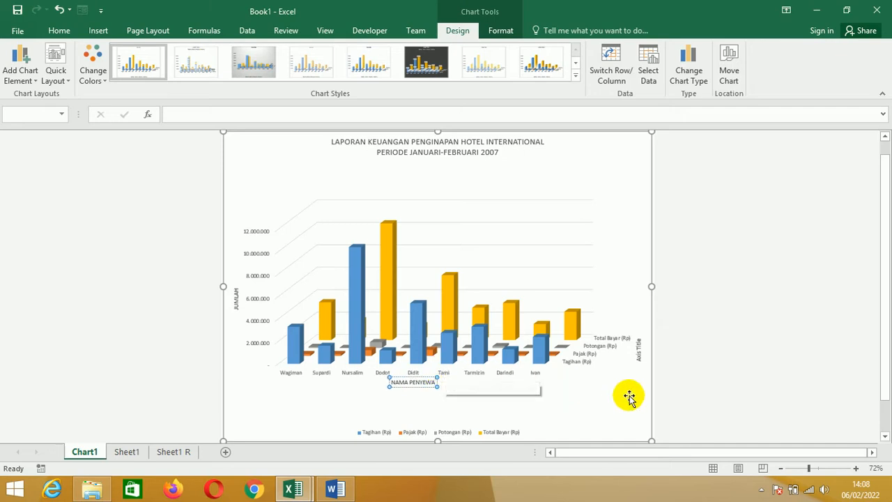
- Change the depth axis title to "JENIS BIAYA"
click(638, 352)
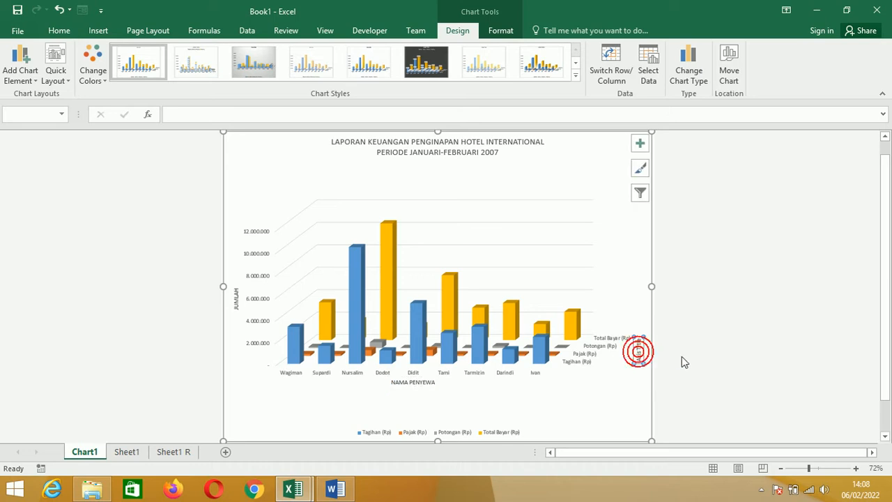
click(638, 348)
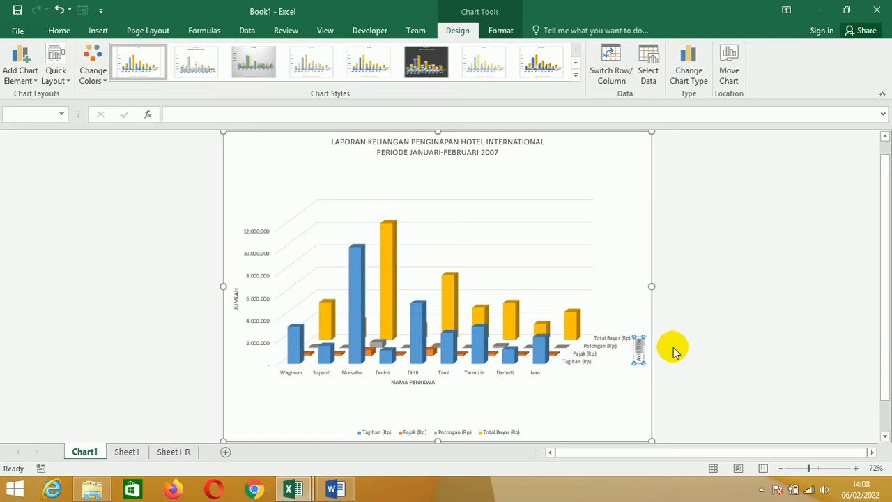
text(JENIS BIAYA)
click(721, 331)
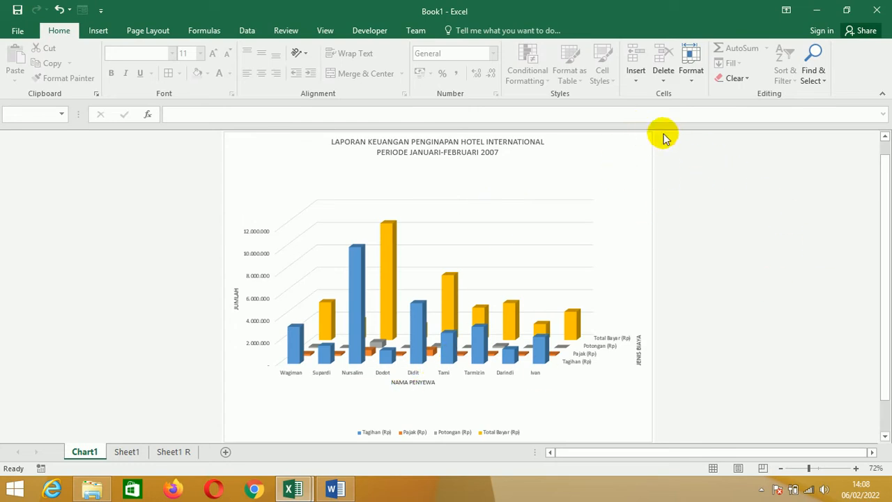
- Try the chart legend in the top, left and bottom positions, and finally place it at the top
click(639, 134)
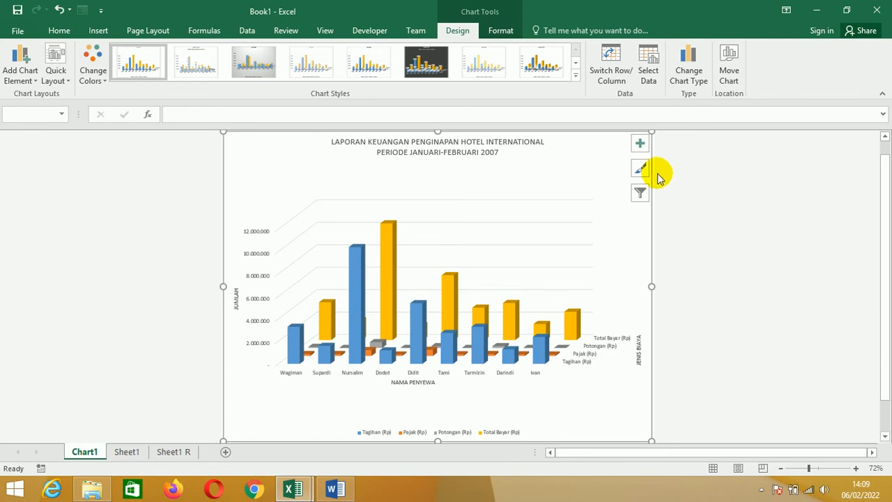
click(640, 145)
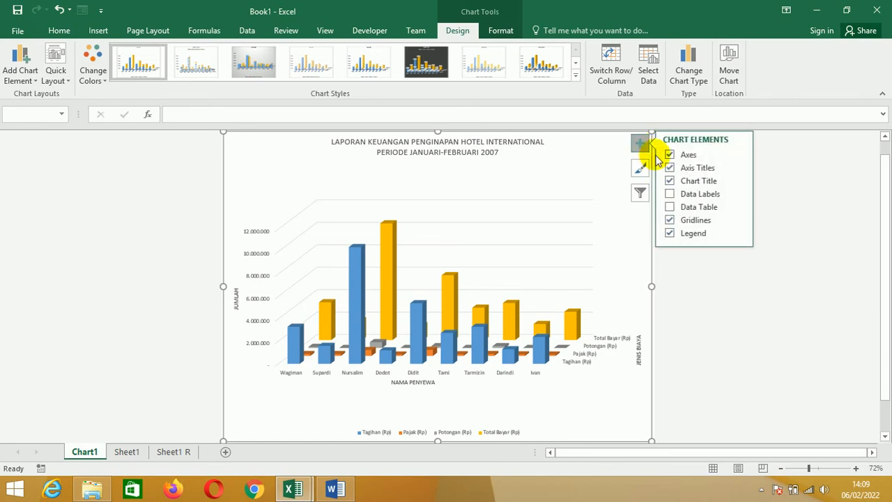
click(738, 234)
click(767, 248)
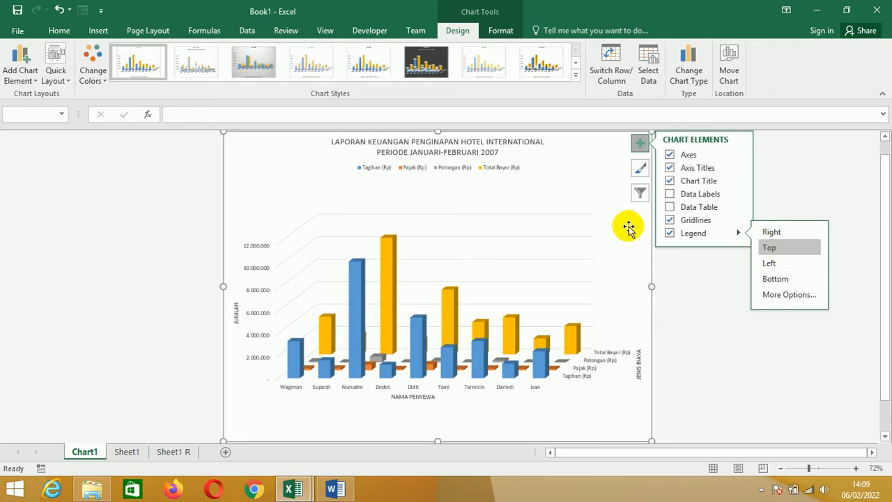
click(774, 263)
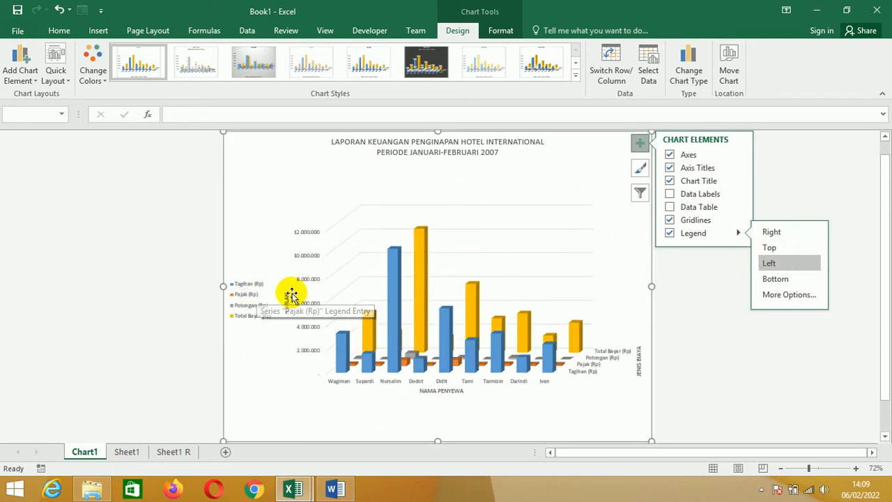
click(773, 279)
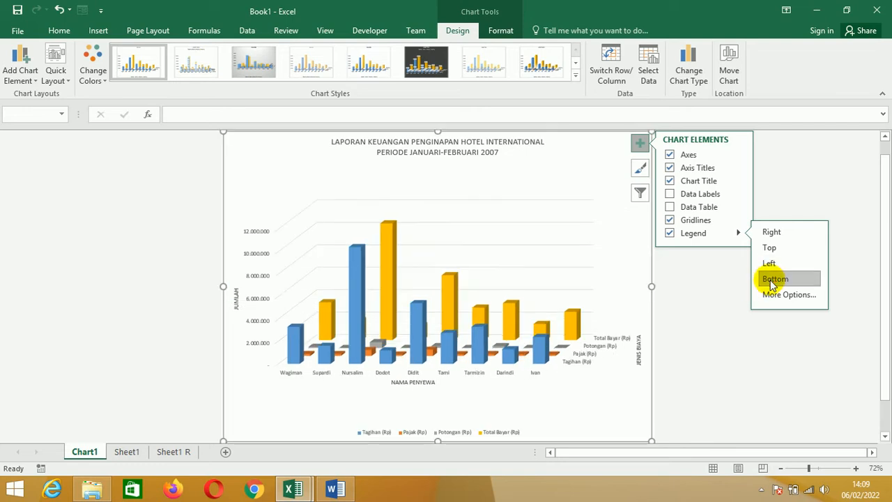
click(771, 248)
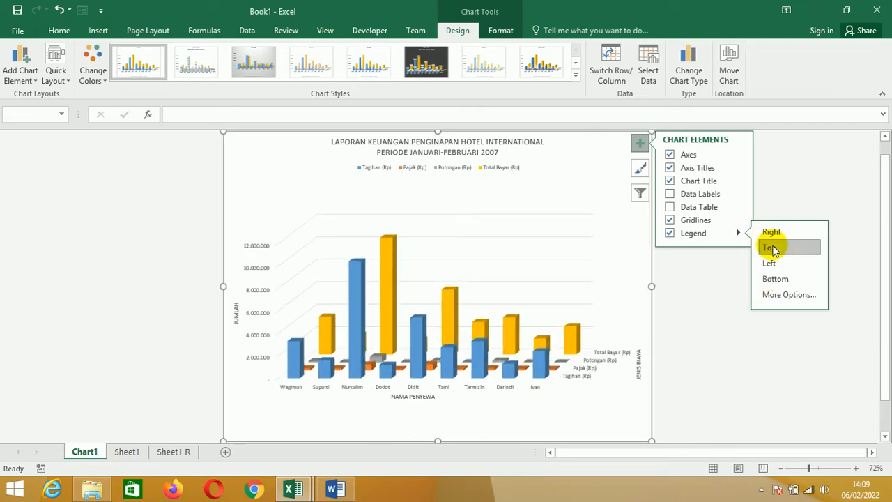
click(733, 292)
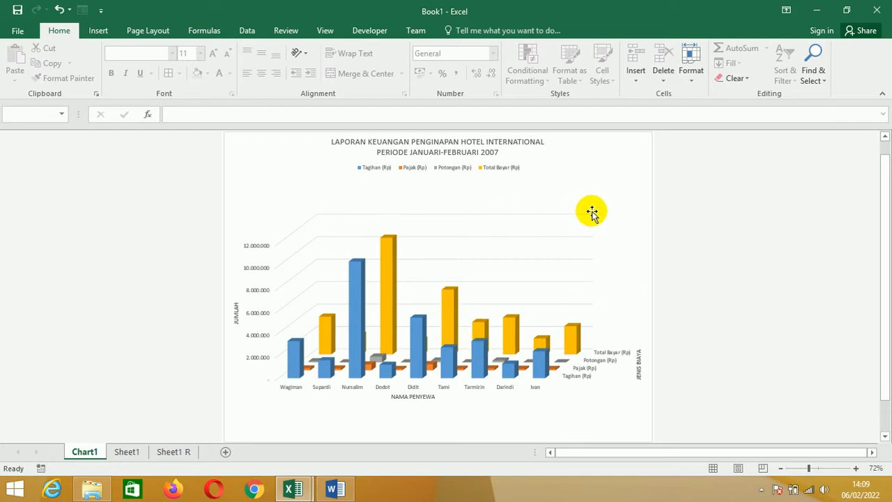
- Add data labels and a data table to the chart
click(638, 144)
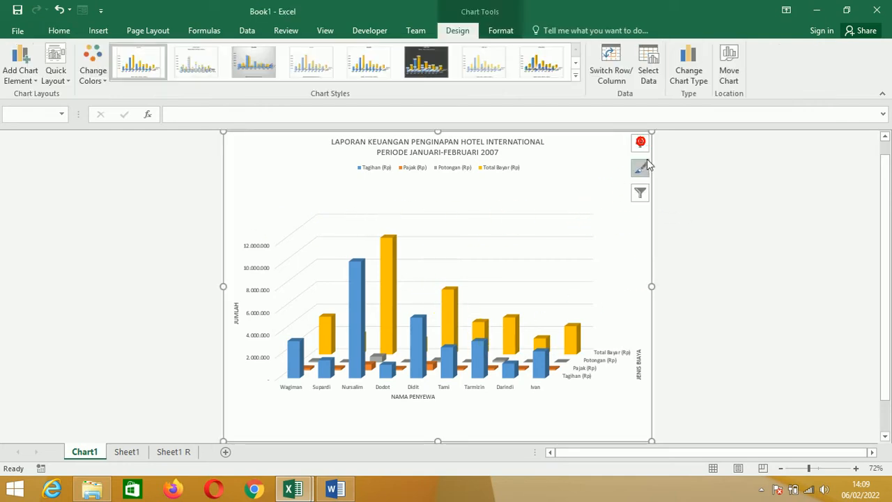
click(640, 144)
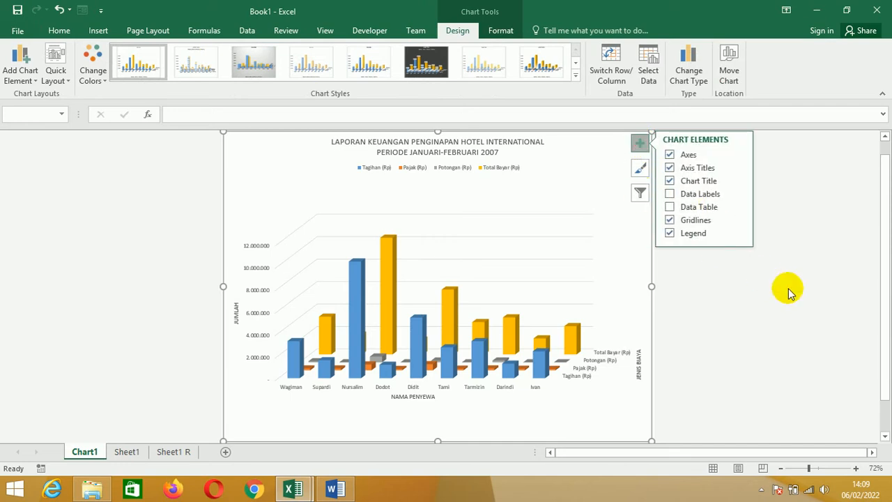
click(776, 298)
click(633, 144)
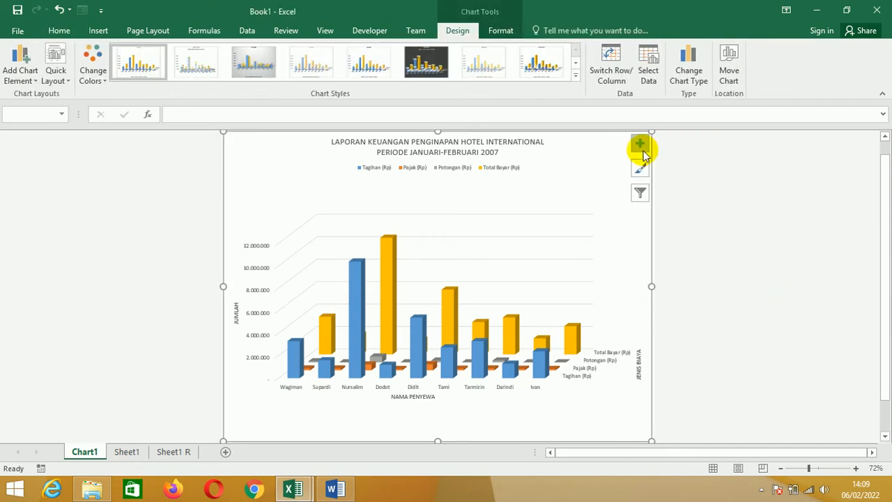
click(640, 144)
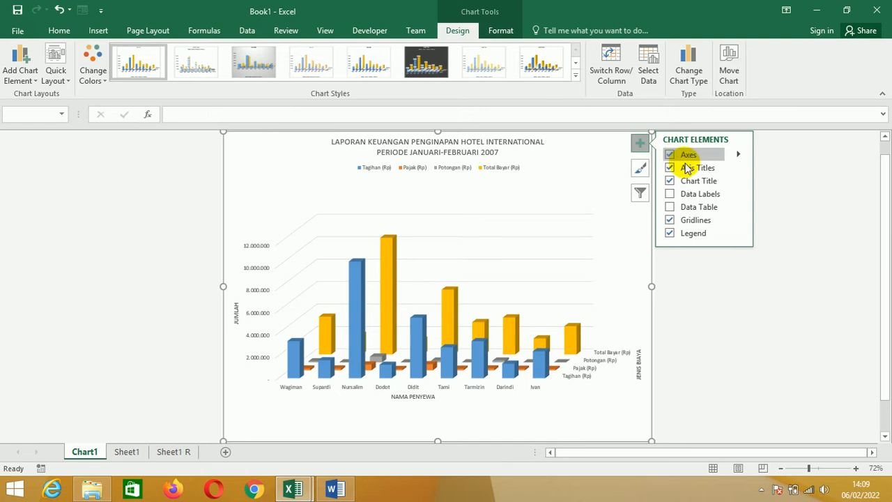
click(670, 195)
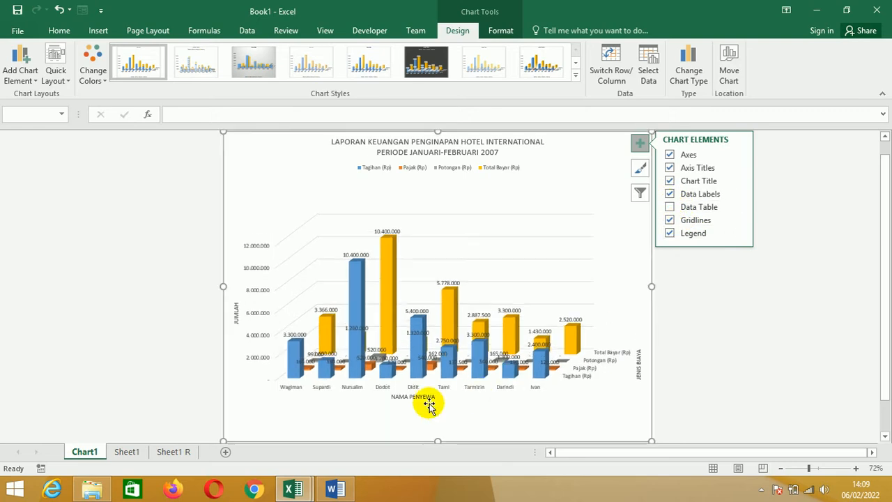
click(669, 208)
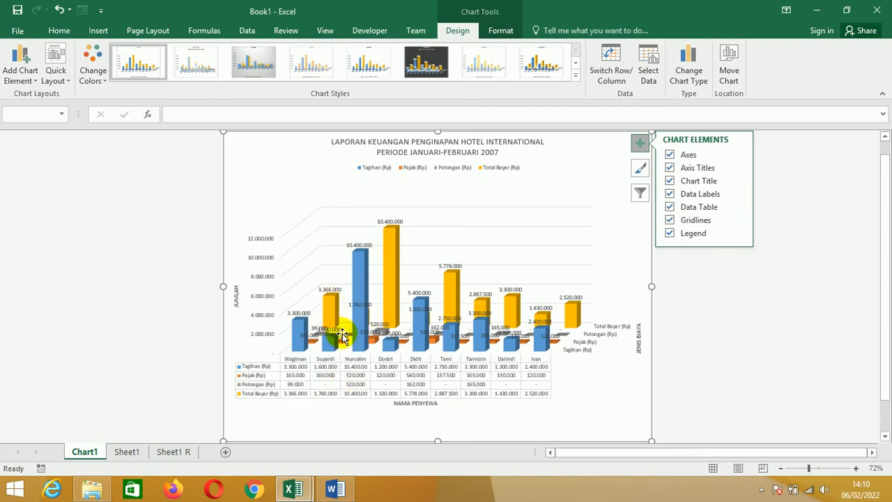
- Toggle the data labels and data table to compare them, leaving the data table on and the data labels off
click(670, 196)
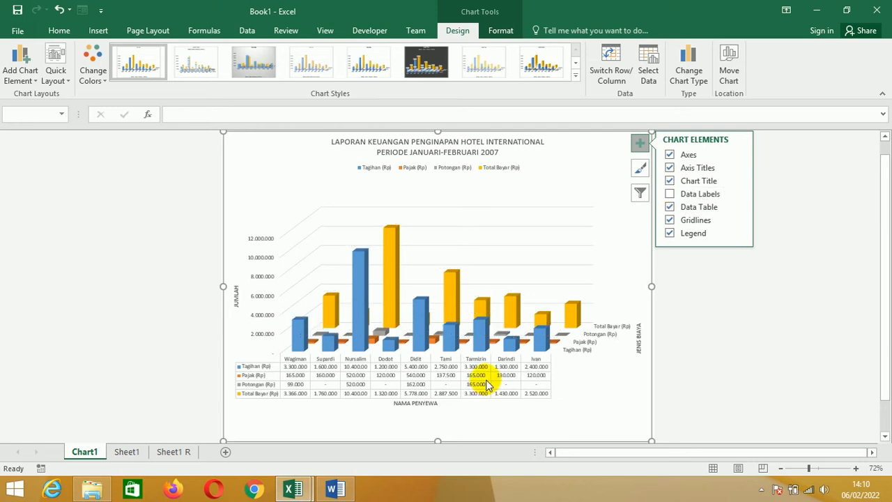
click(672, 194)
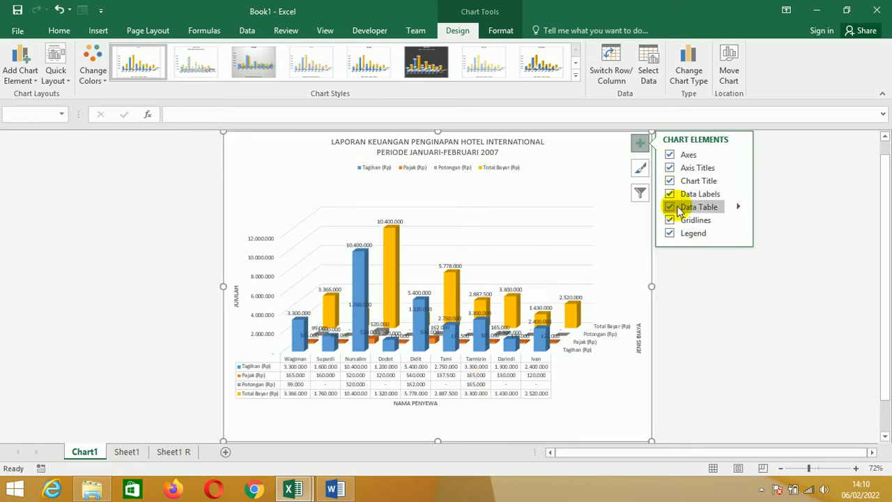
click(672, 208)
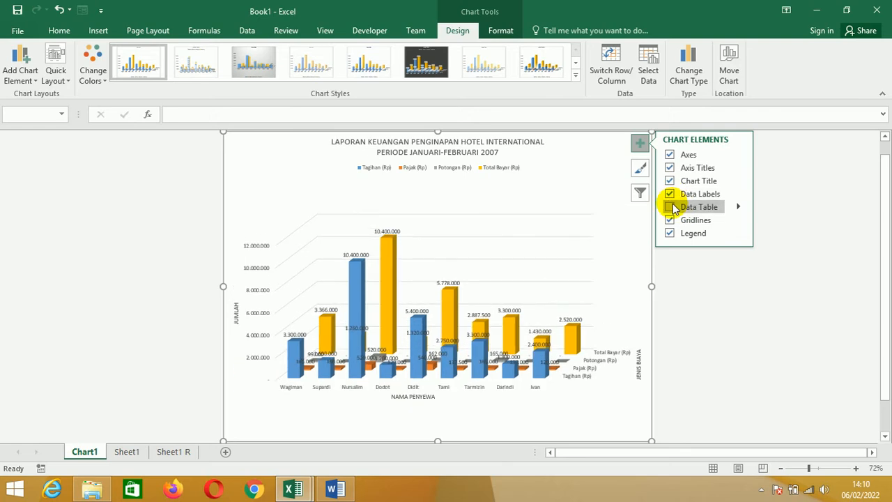
click(671, 207)
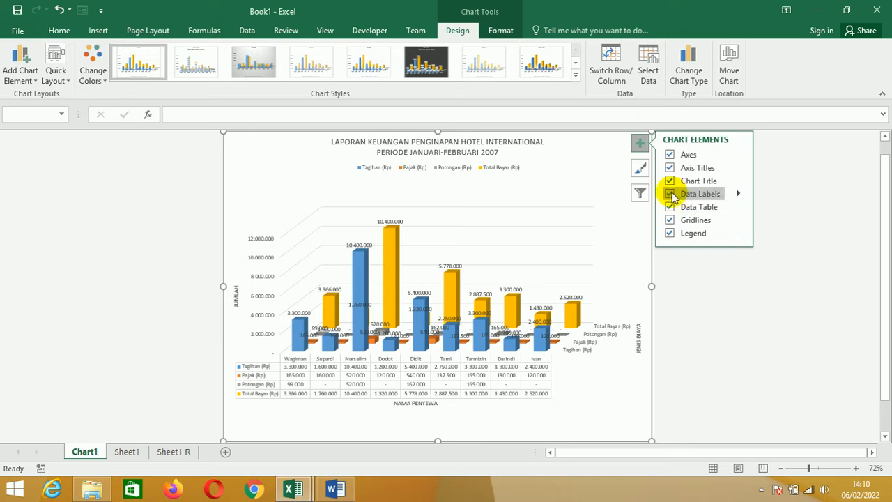
click(672, 195)
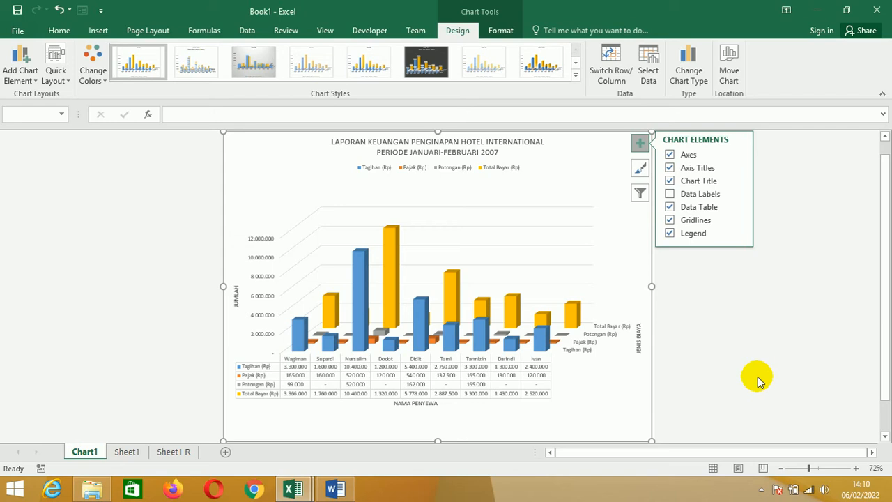
click(757, 376)
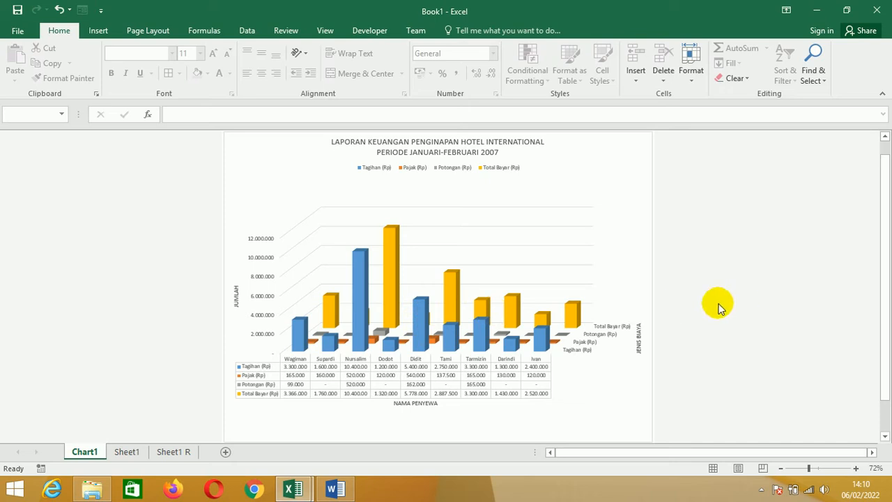
click(392, 233)
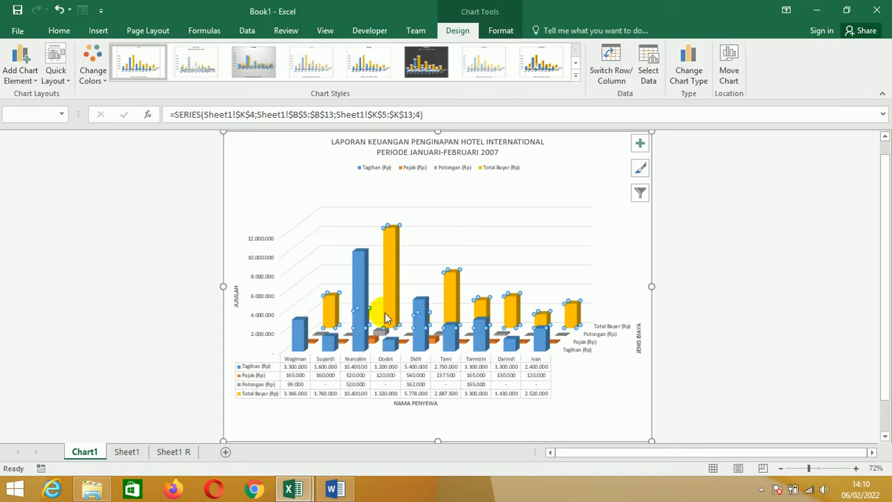
click(387, 280)
mouse_move(391, 256)
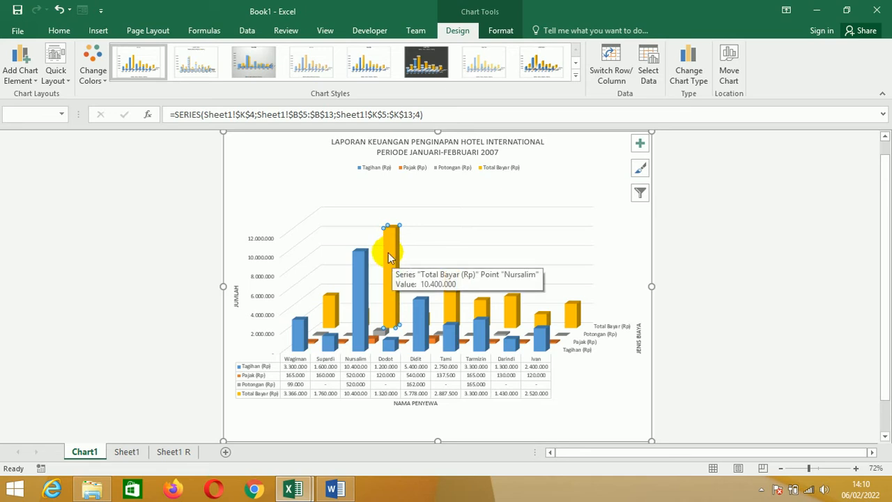
click(234, 144)
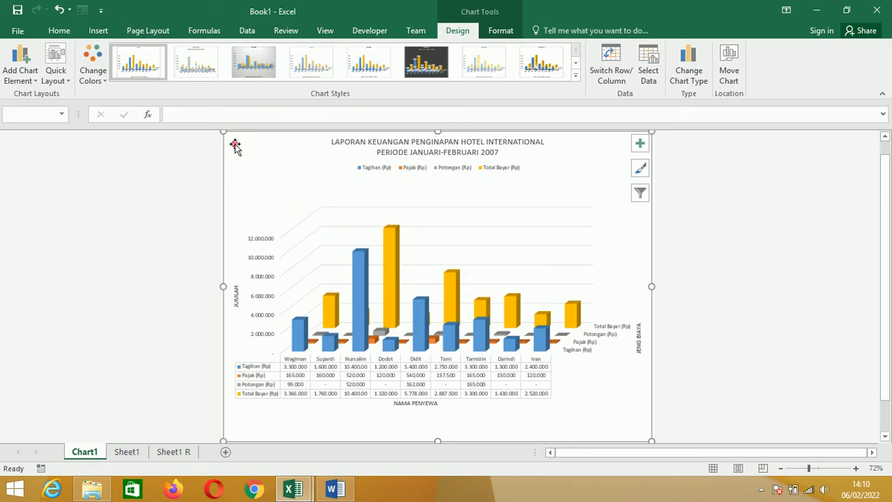
- Recolour the Total Bayar (Rp) column series, trying light grey and black fills before settling on light orange
click(387, 234)
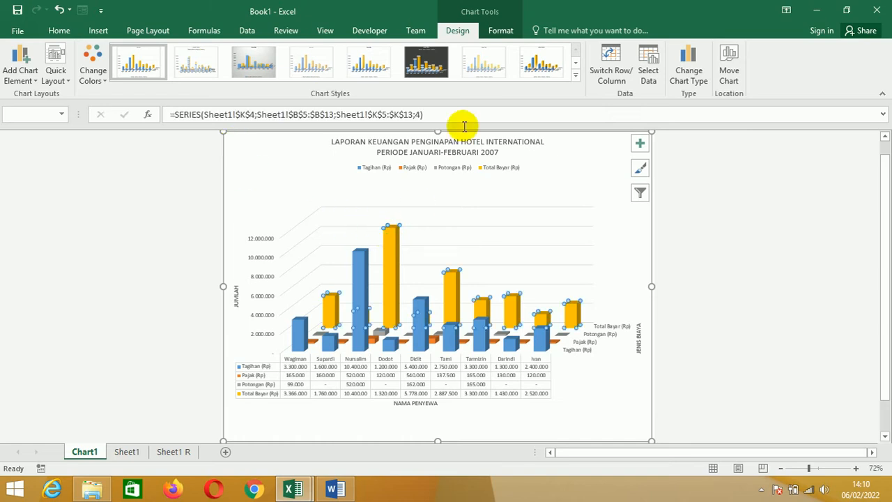
click(498, 32)
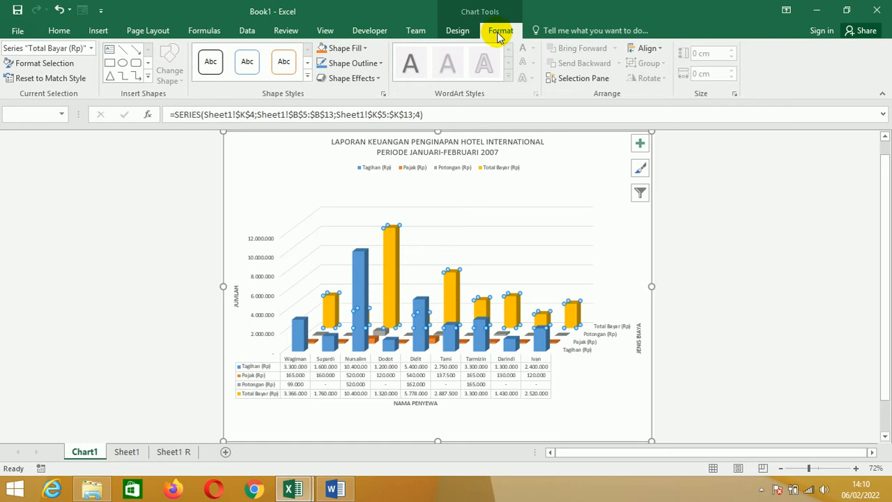
click(365, 49)
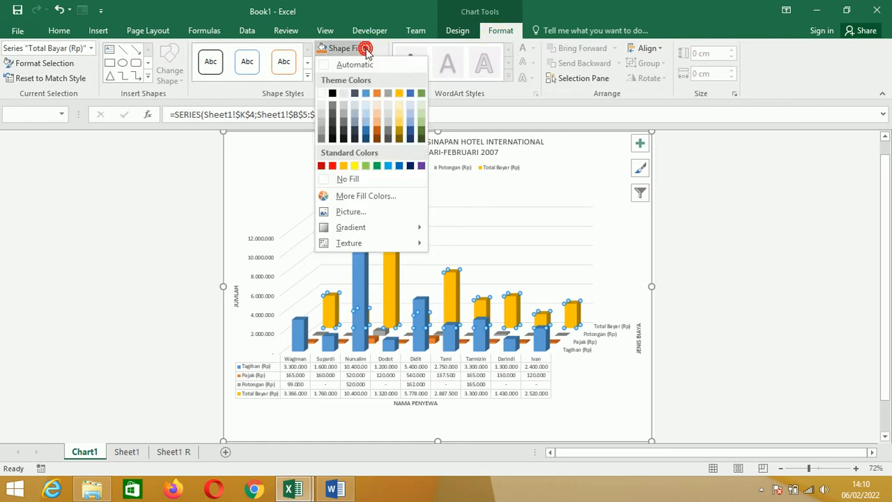
click(321, 115)
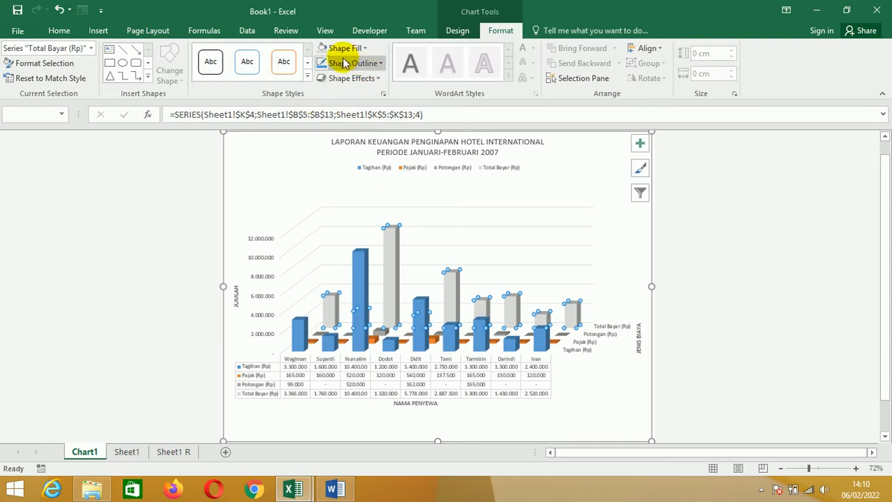
click(366, 48)
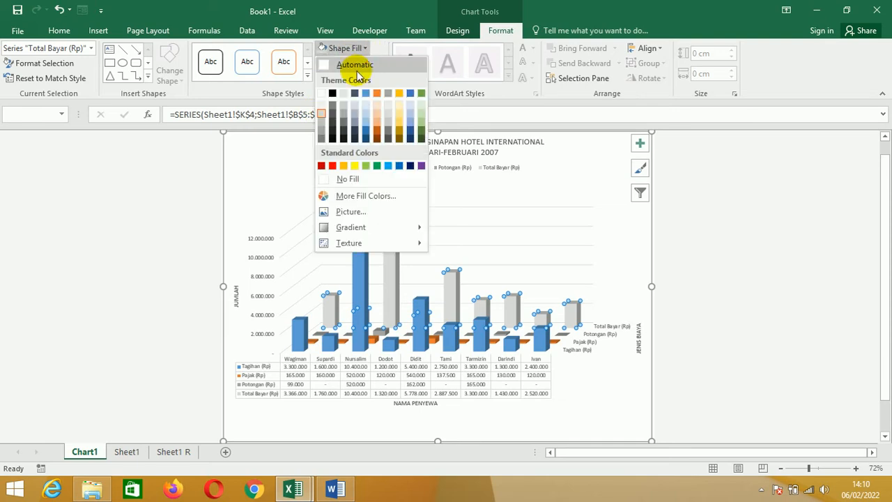
click(333, 93)
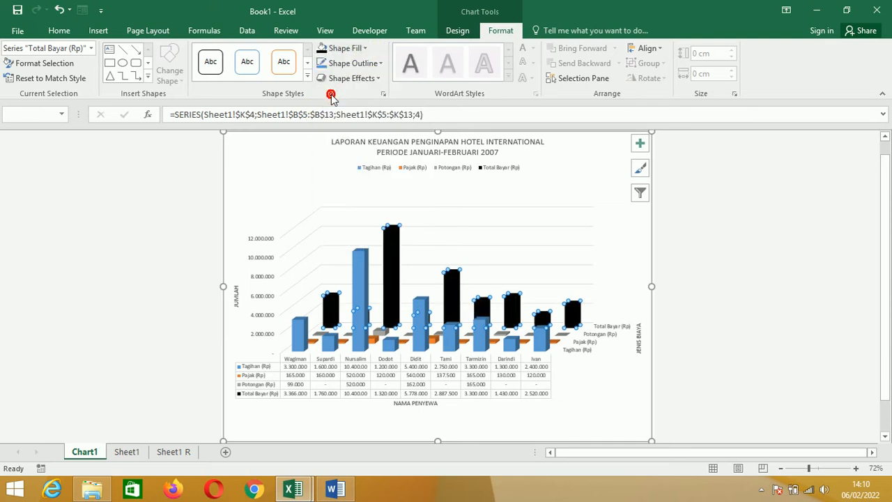
click(365, 48)
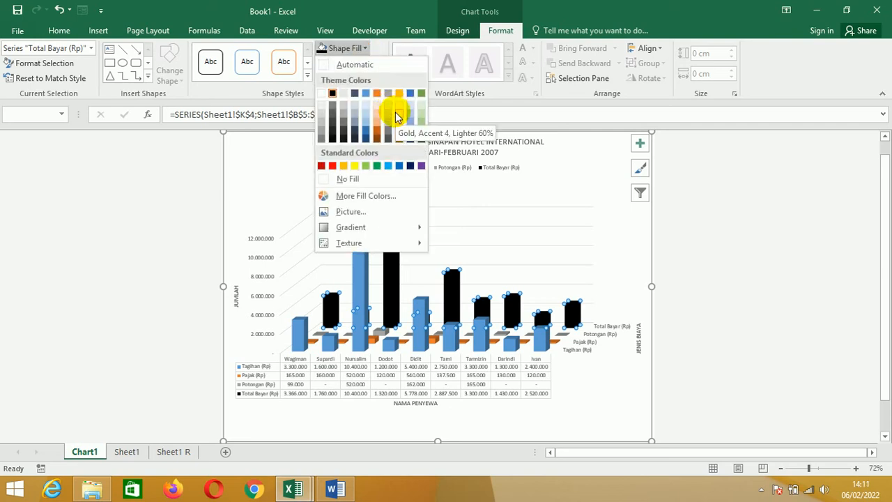
click(374, 119)
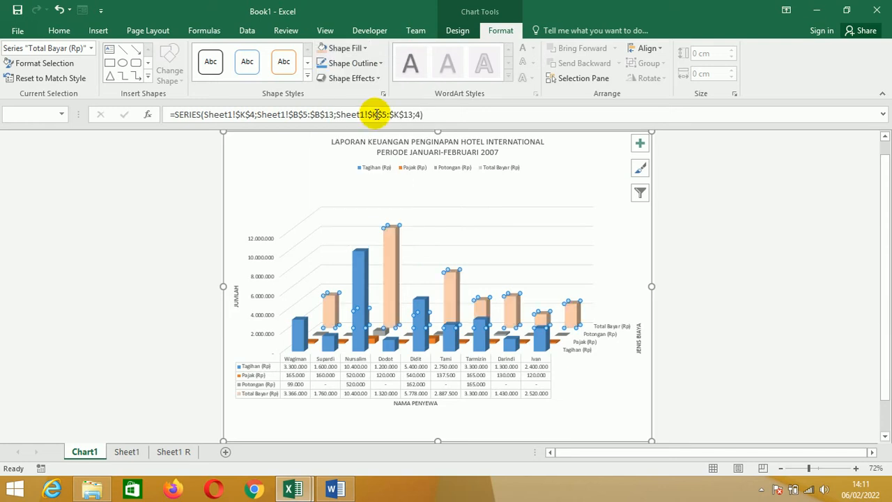
- Fill the chart area background with the lightest orange theme colour
click(256, 160)
click(365, 49)
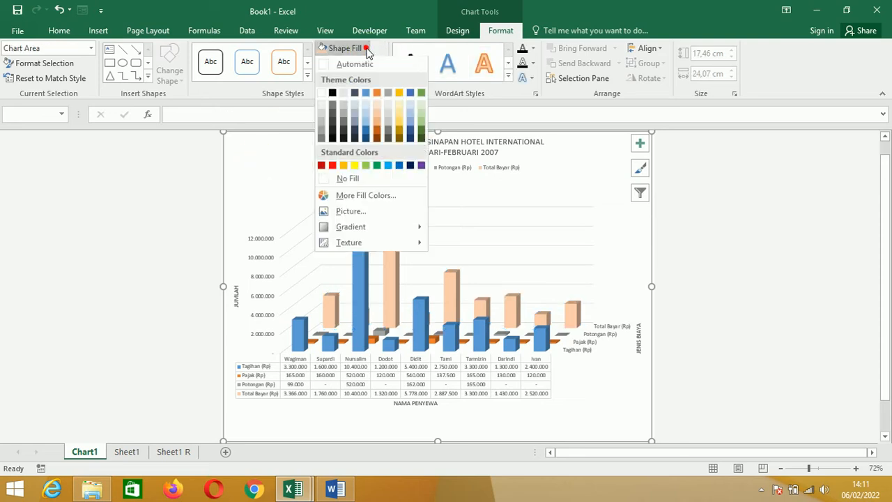
click(377, 105)
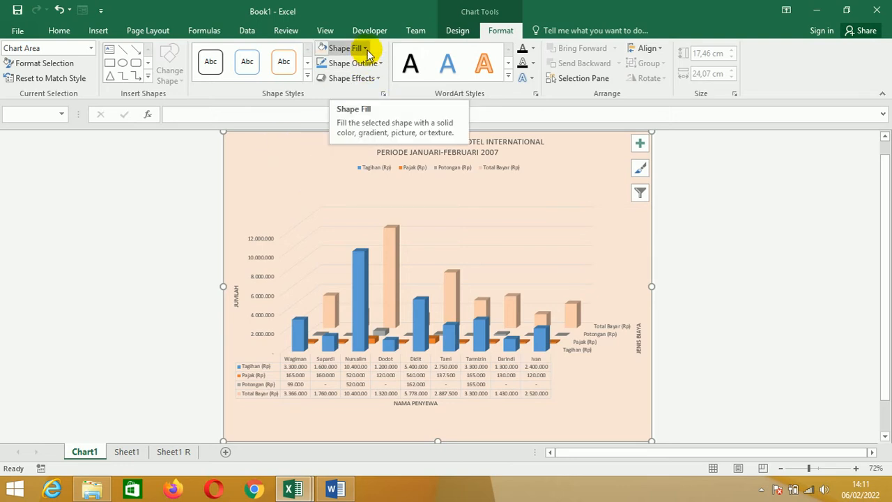
- Remove the orange background by setting the chart area to No Fill, leaving the chart deselected
click(343, 49)
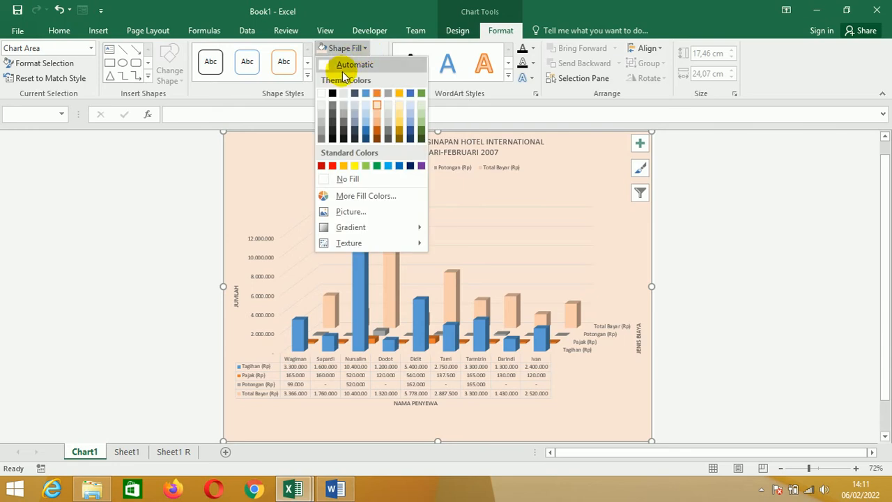
click(343, 178)
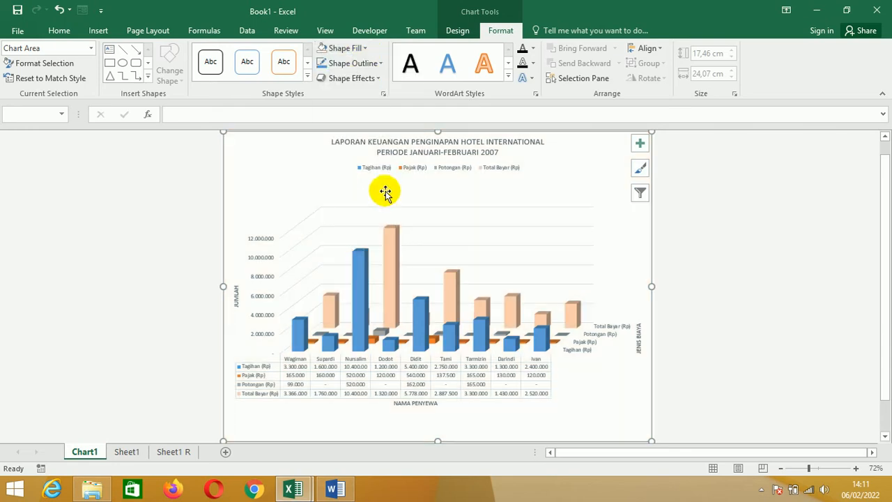
click(762, 268)
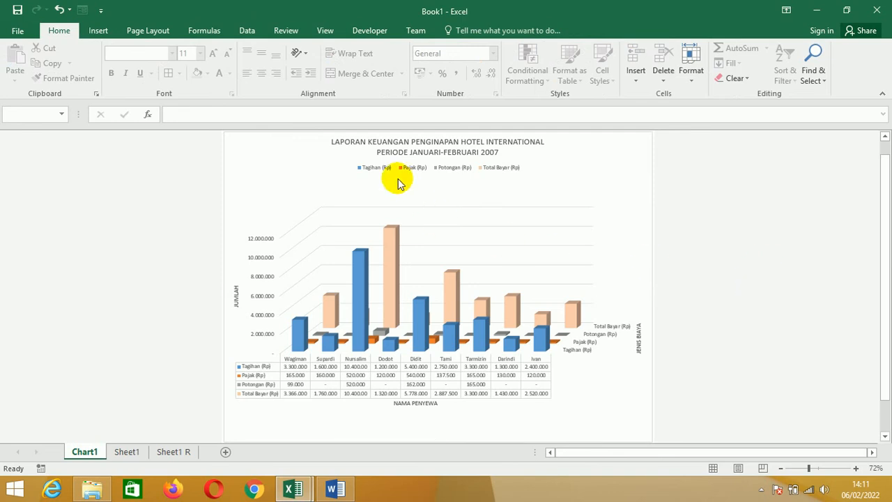
- Set the chart sheet's paper size to A4 and its margins to Narrow
click(157, 31)
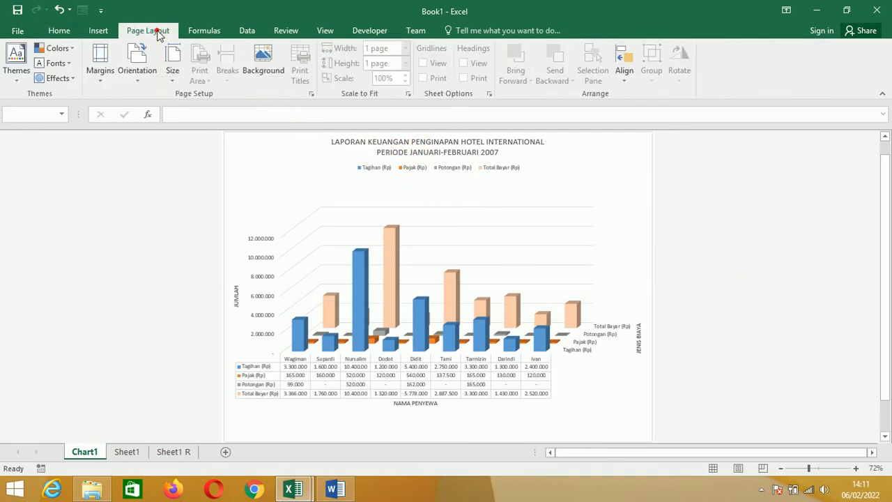
click(171, 78)
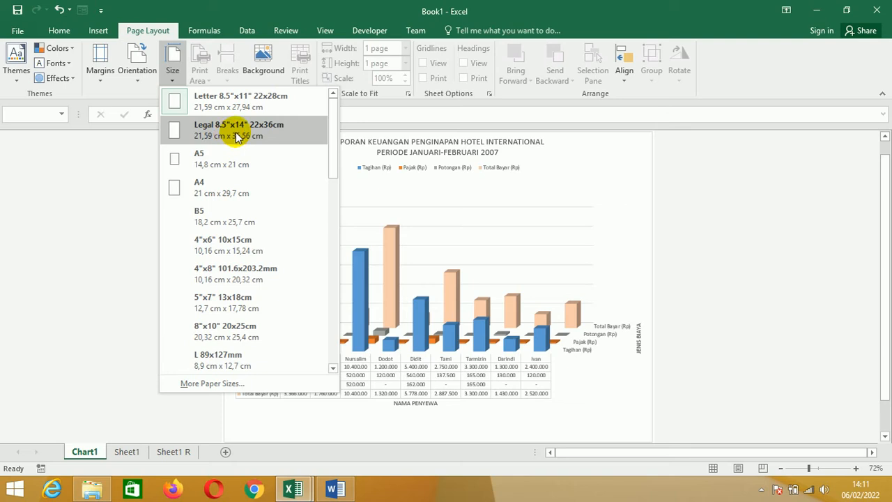
click(142, 73)
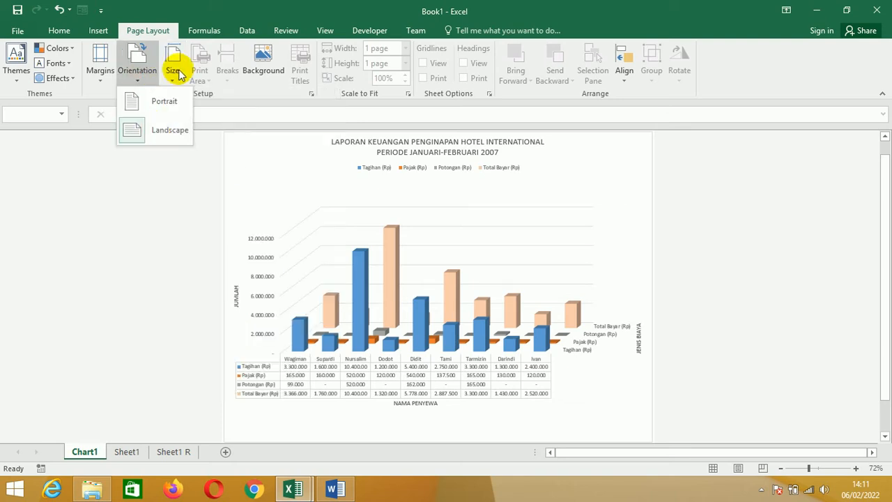
click(175, 77)
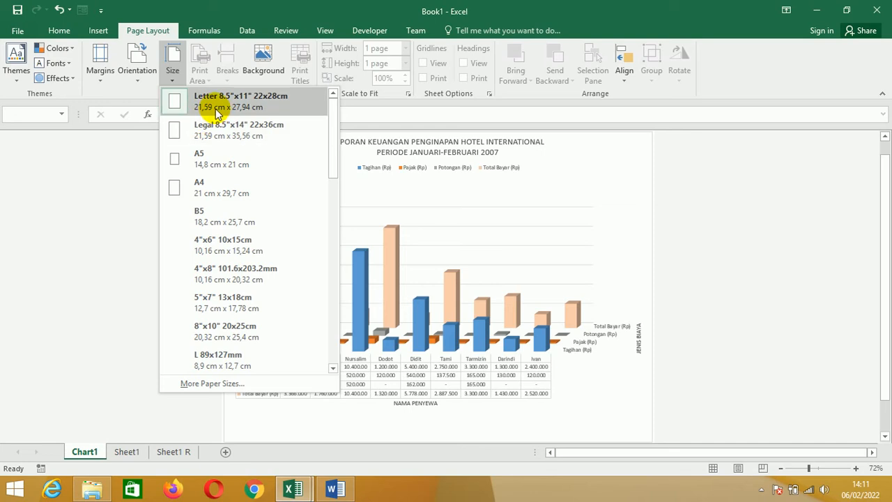
click(214, 190)
click(98, 84)
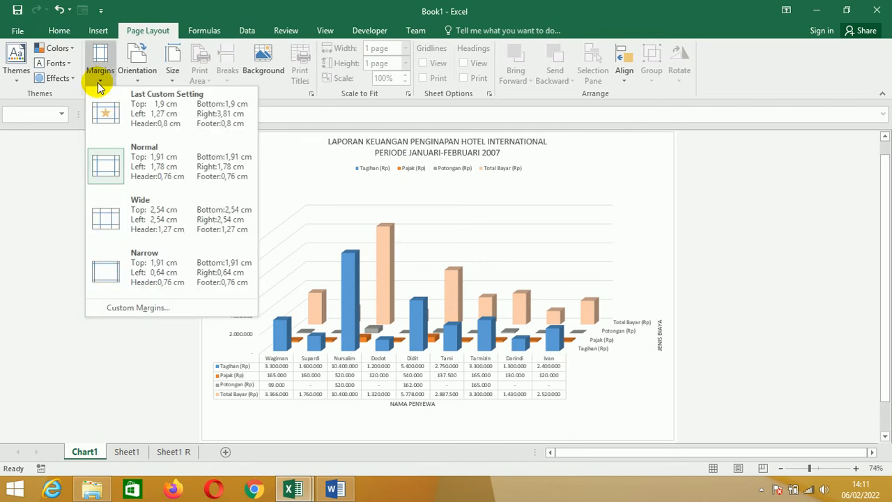
click(153, 268)
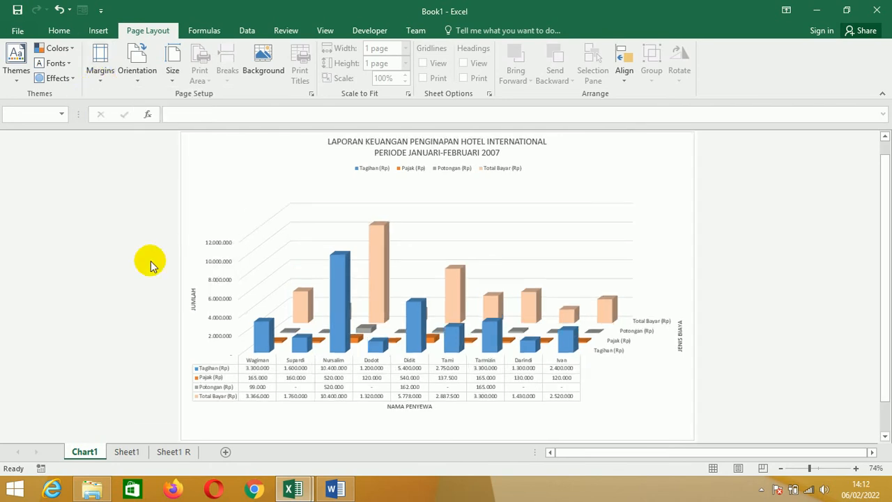
- Check the chart's print preview and the list of available printers, then return to the chart without printing
key(ctrl+p)
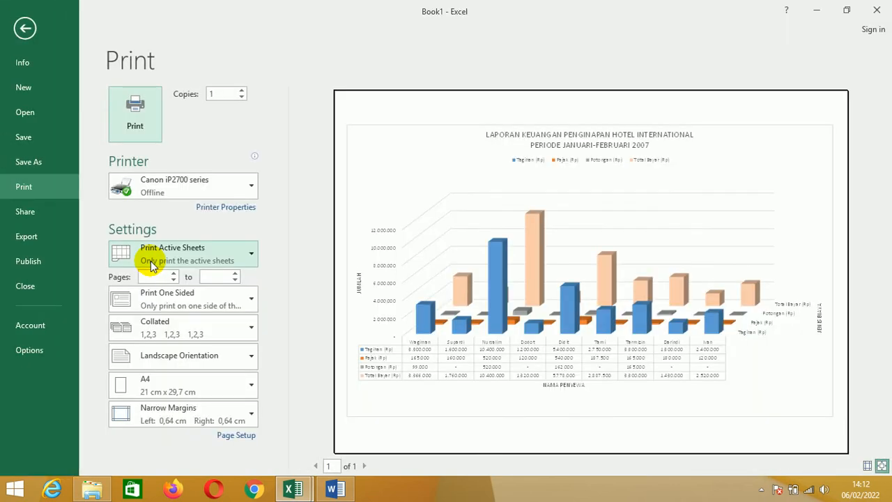
key(Escape)
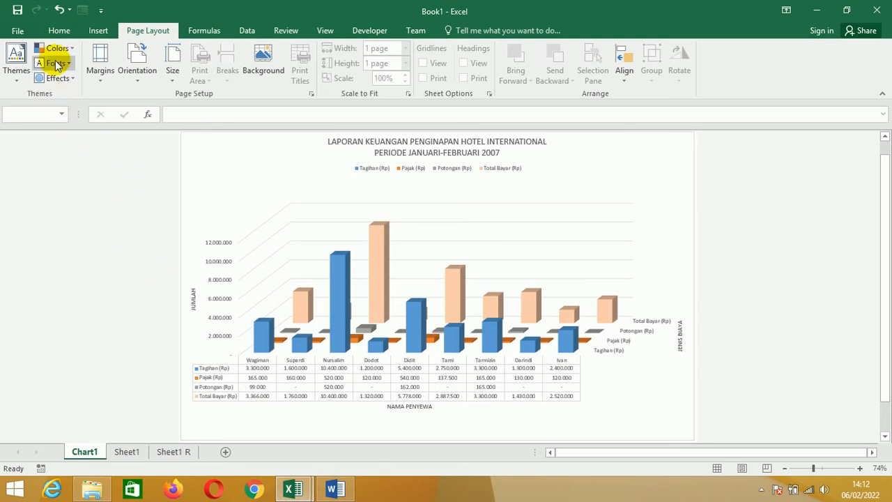
click(21, 32)
click(38, 189)
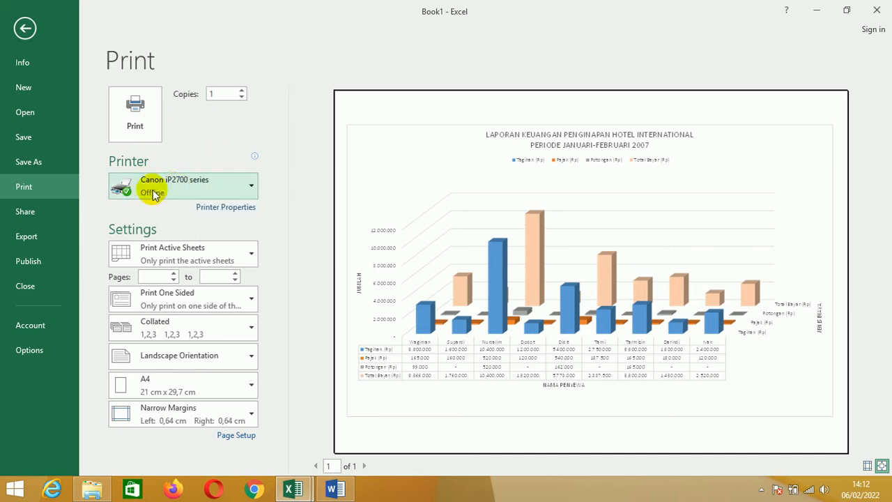
click(249, 186)
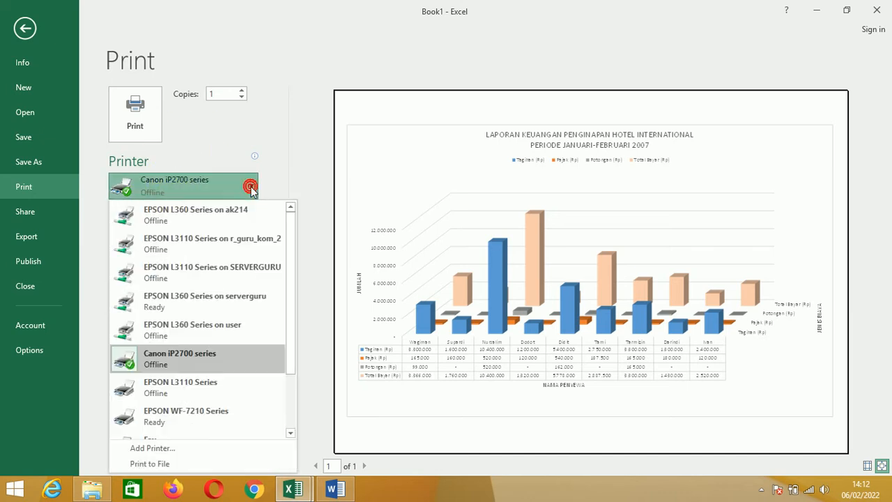
click(252, 188)
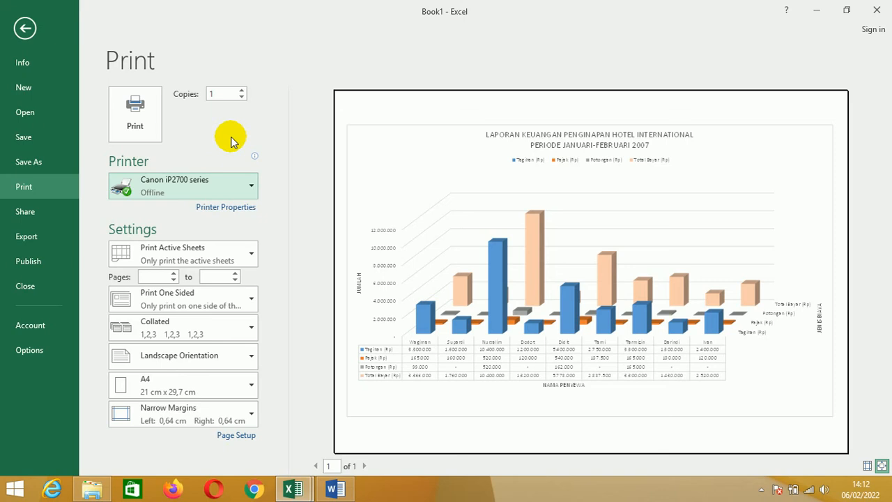
key(Escape)
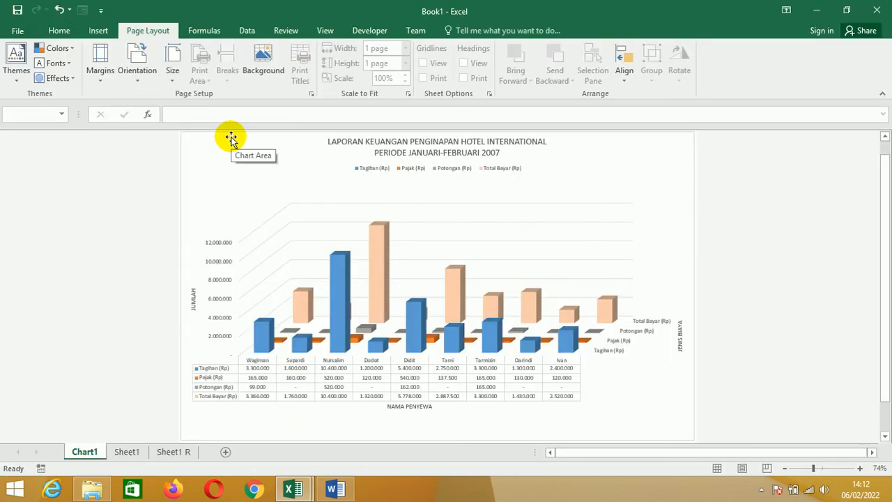
- Insert a 3-D pie chart on Sheet1 from the Nama Tamu (B4:B13) and Lama Nginap (G4:G13) columns
click(127, 452)
click(536, 424)
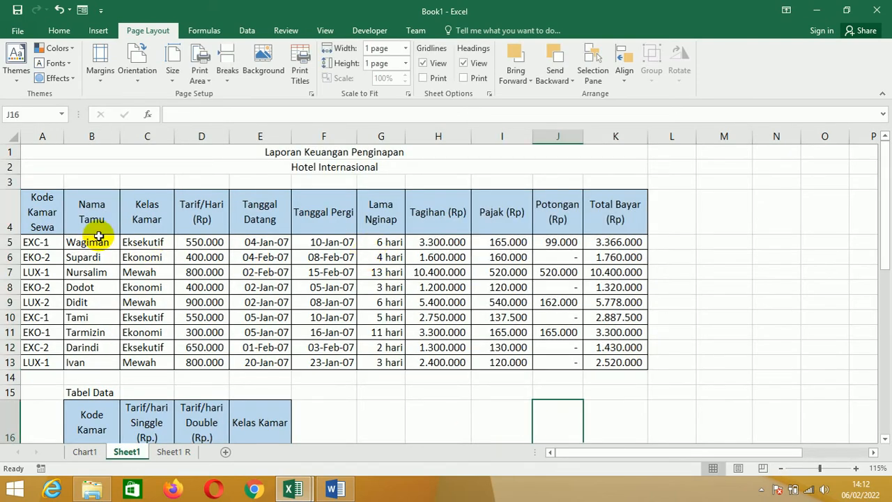
drag(91, 213, 89, 362)
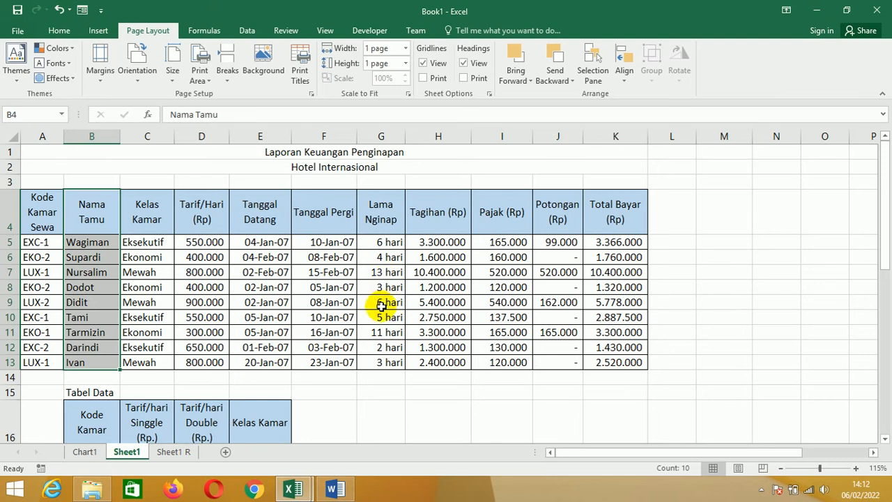
ctrl+drag(381, 213, 379, 359)
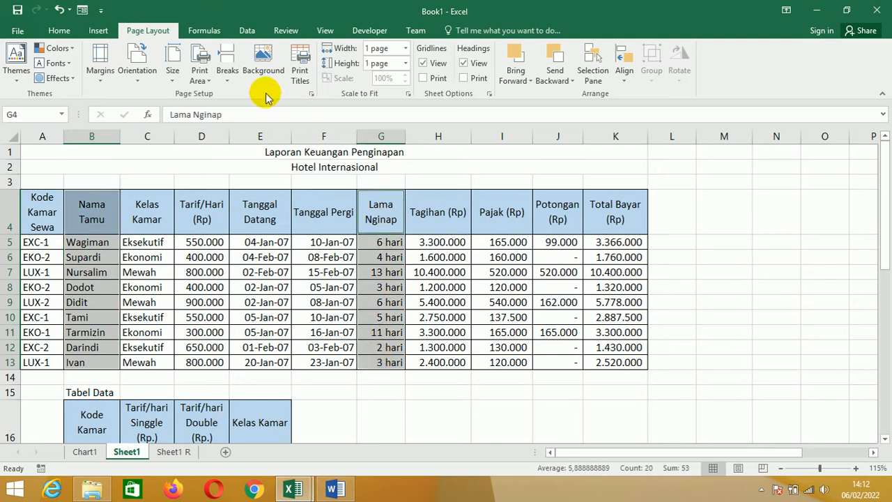
click(91, 31)
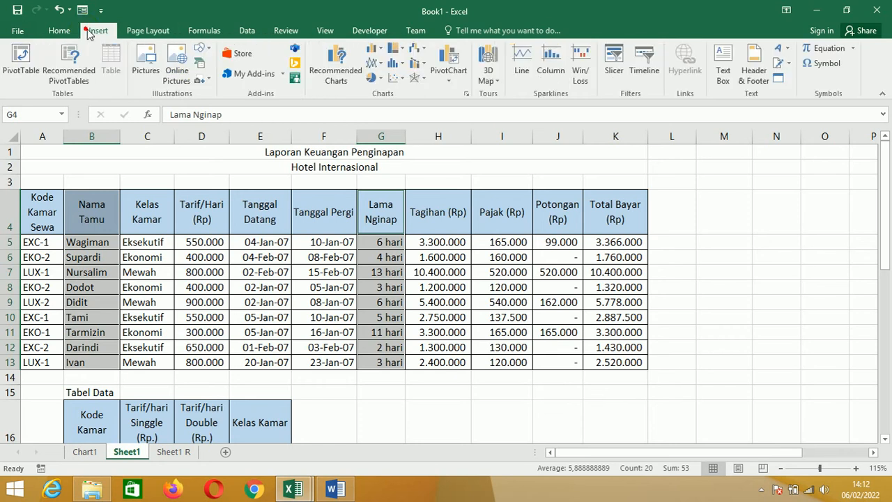
click(382, 79)
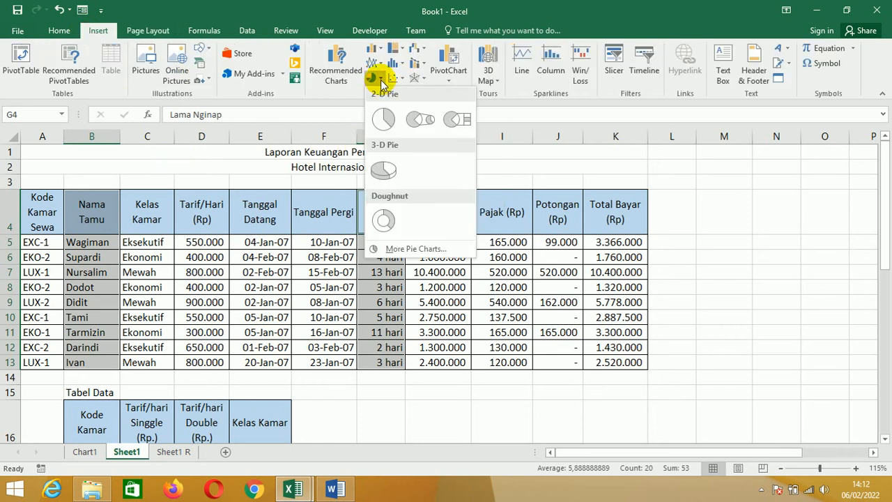
click(383, 172)
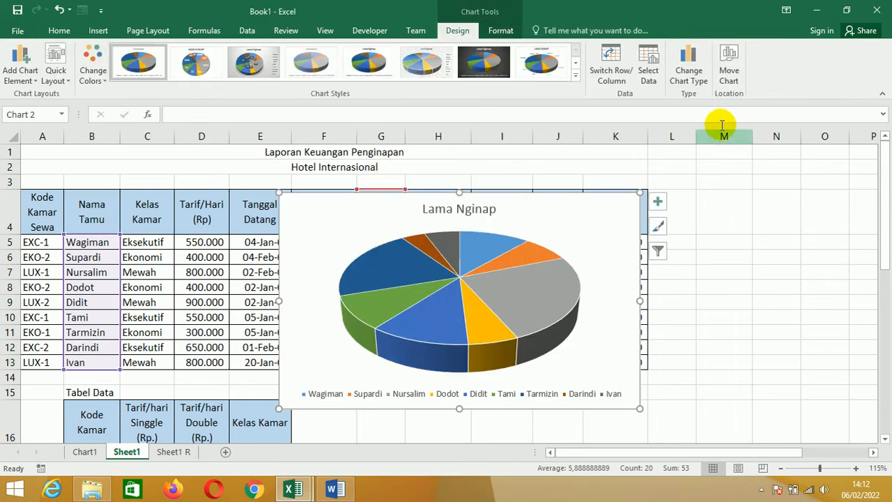
- Move the pie chart to a new sheet named Chart2
click(729, 77)
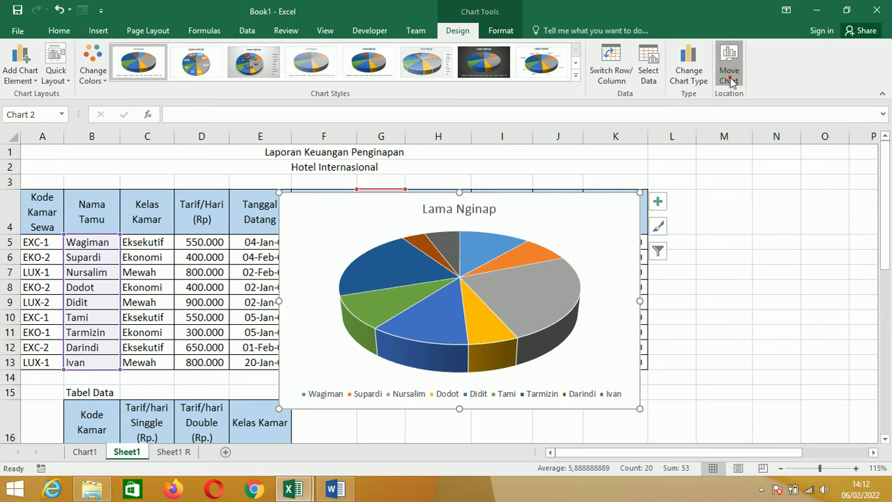
click(220, 266)
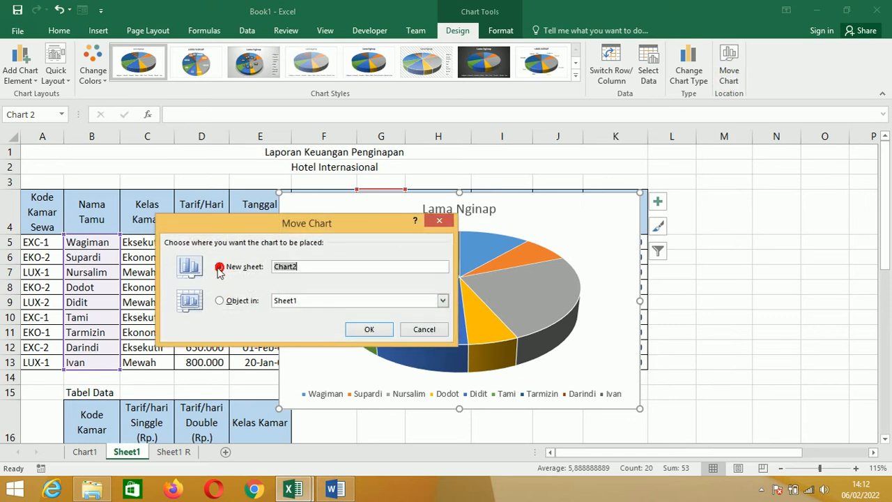
click(388, 336)
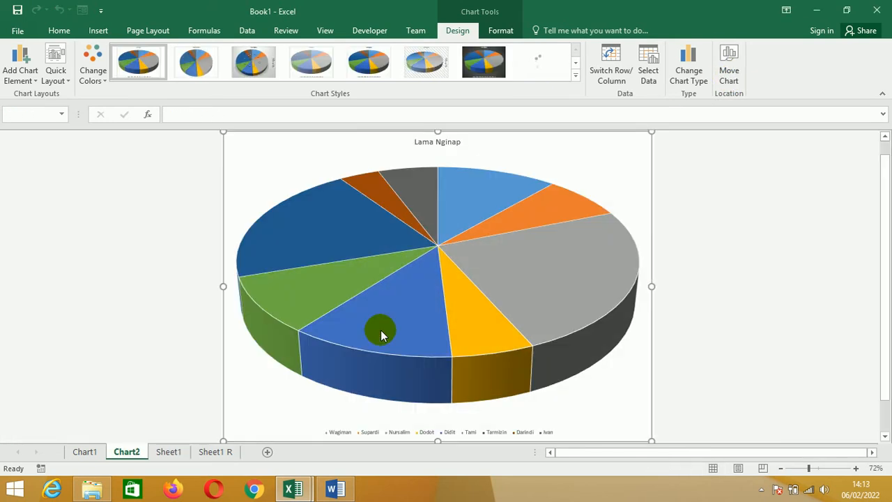
- Replace the pie chart's title with "LAPORAN KEUANGAN PENGINAPAN HOTEL INTERNATION"
click(438, 142)
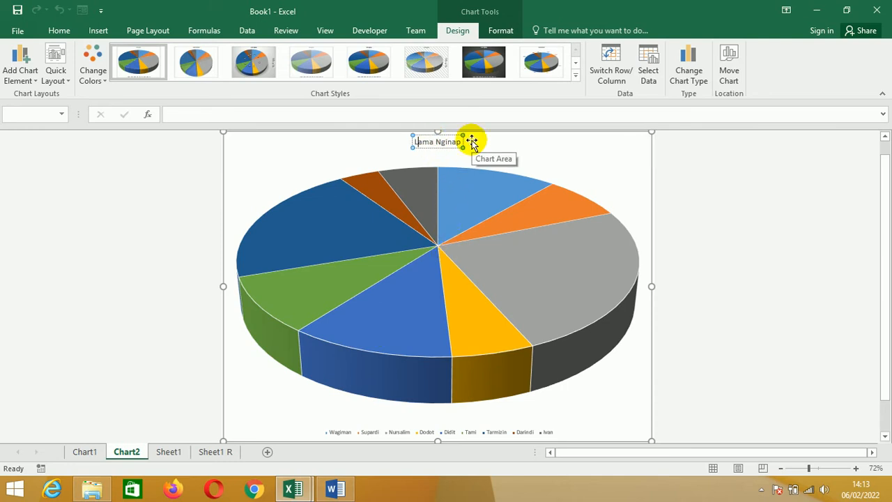
drag(472, 141, 472, 141)
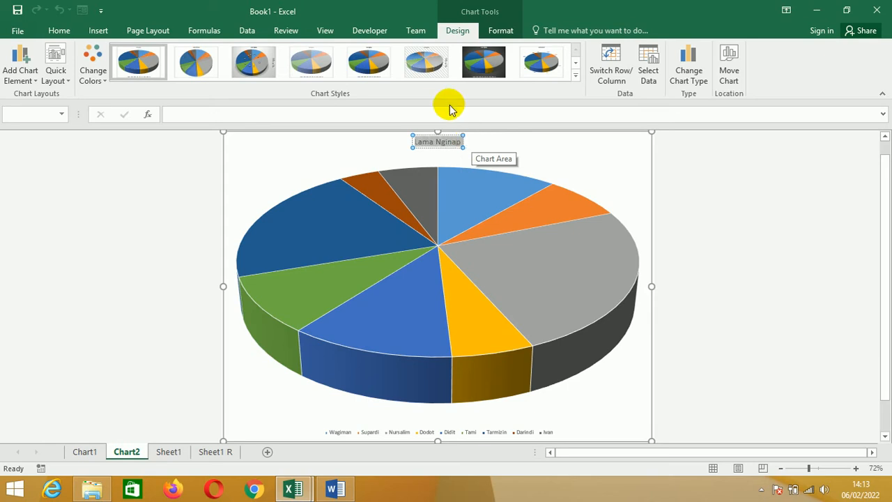
text(lapor)
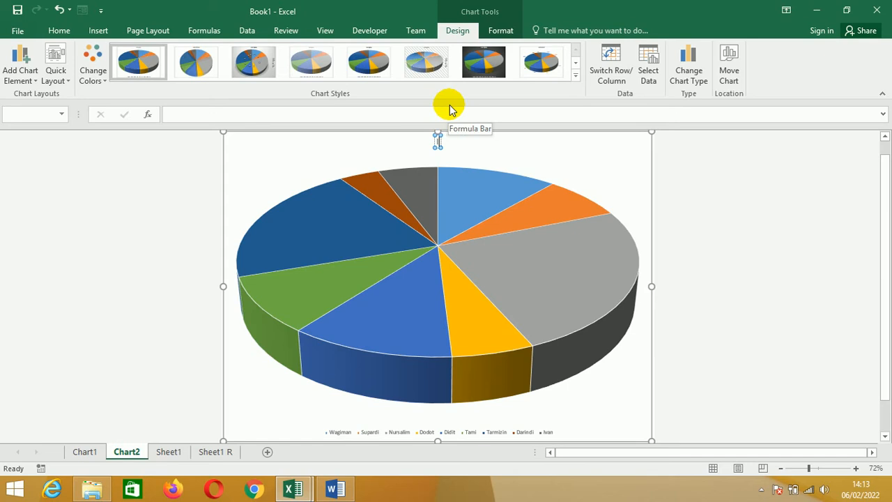
text(an)
key(BackSpace)
key(BackSpace)
key(BackSpace)
key(BackSpace)
key(BackSpace)
key(BackSpace)
key(BackSpace)
text(LAPORAN)
text(KEUANGAN)
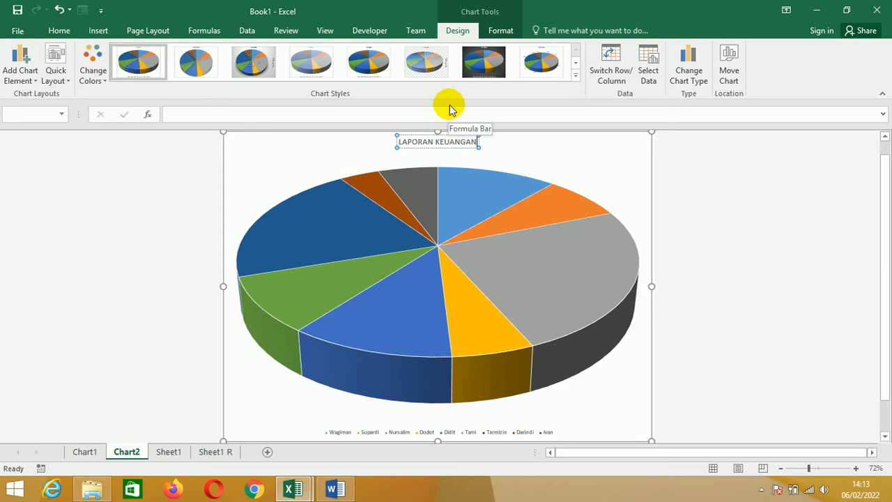
text( PENGI)
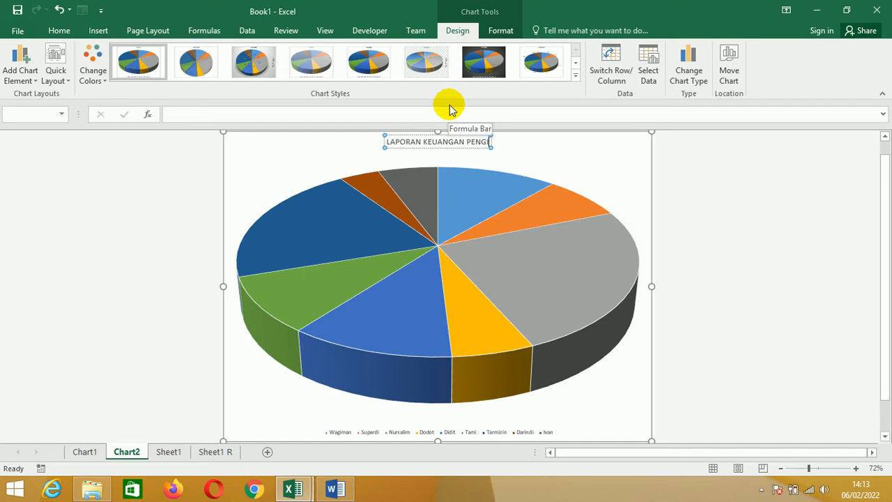
text(NAPAN)
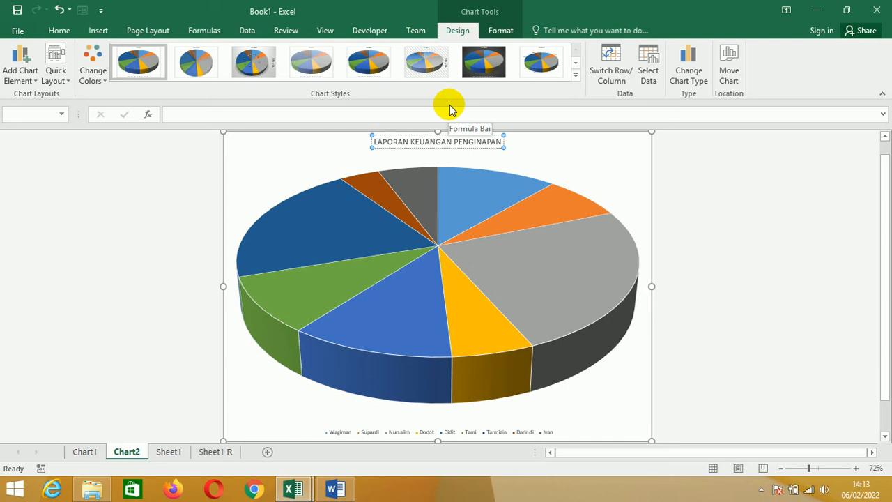
text(HOT)
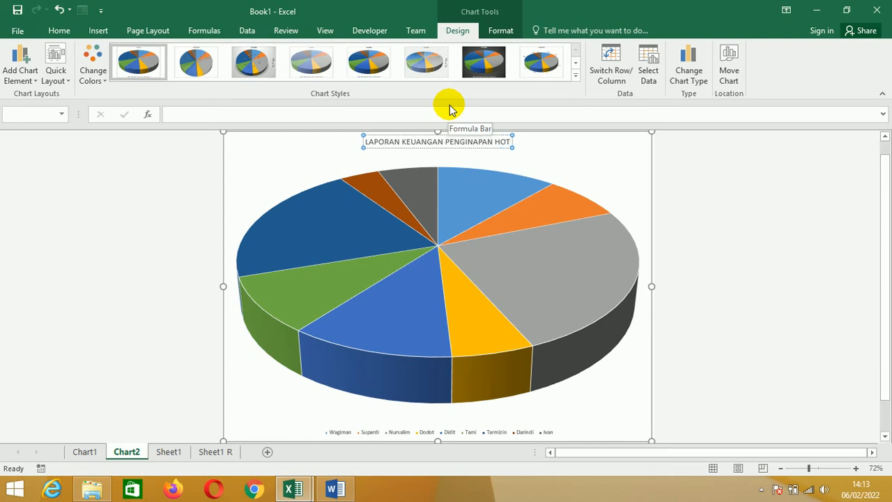
text(EL IN)
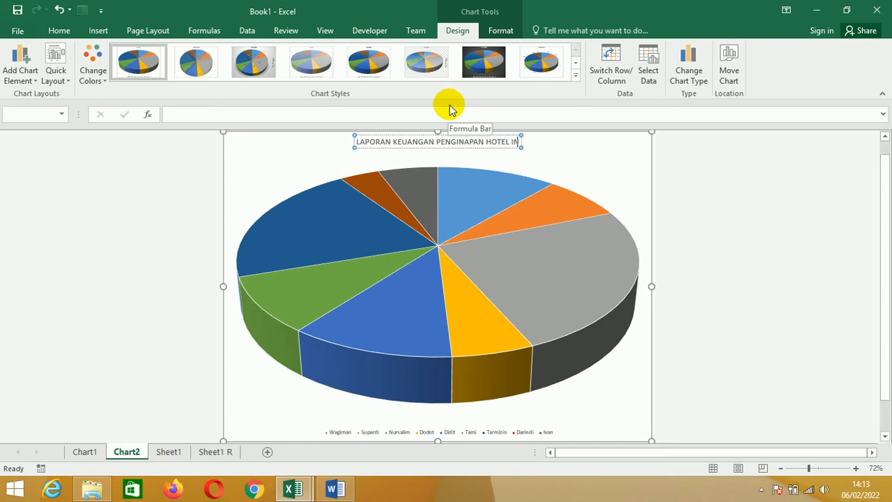
text(TERNAT)
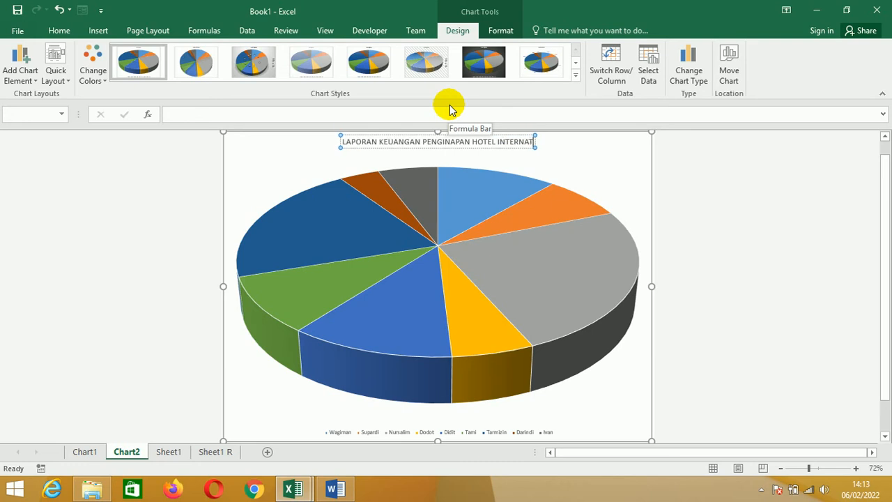
text(ION)
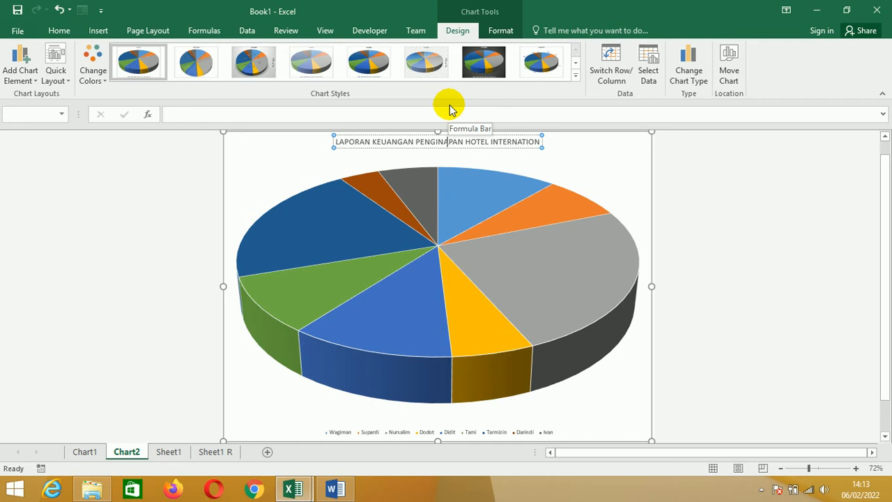
- Insert the word "GRAFIK" at the beginning of the pie chart's title
key(Home)
text(GRAFIK)
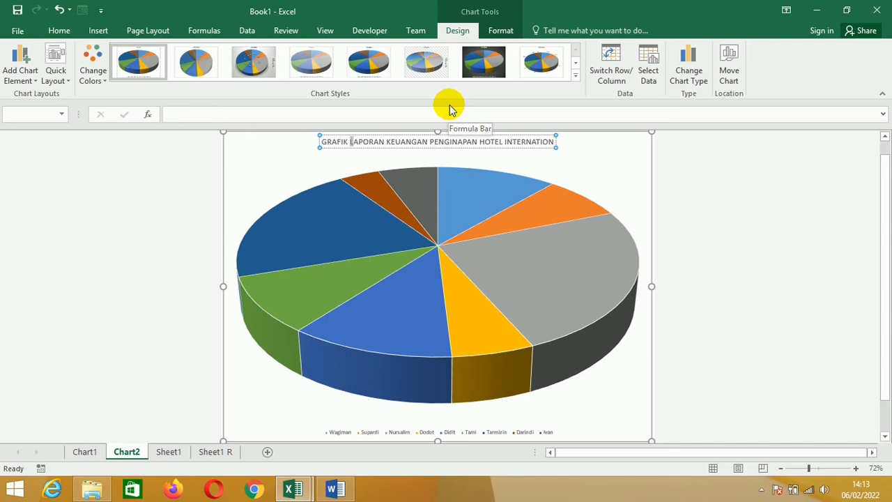
- Insert "LAMA MENGINAP - " after "GRAFIK" in the pie chart's title
key(shift+Right)
key(shift+Right)
key(shift+Right)
key(shift+Right)
key(shift+Right)
key(shift+Right)
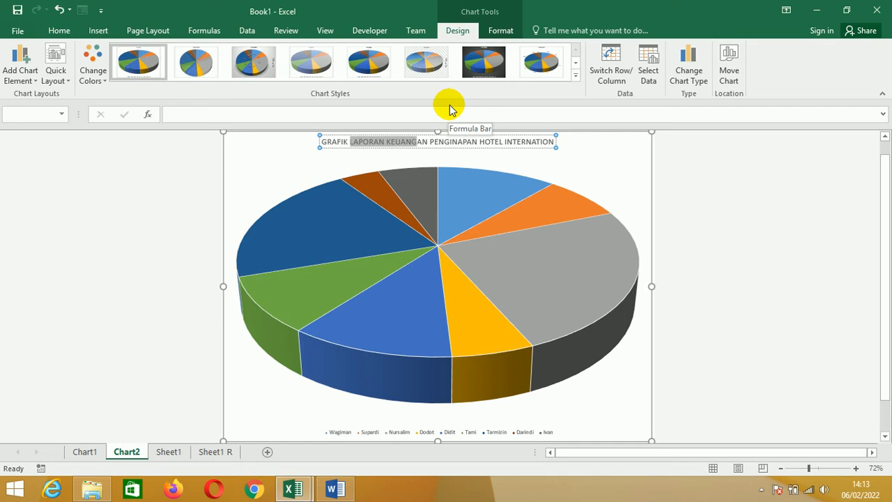
key(Left)
text(LAMA MEN)
text(GINAP )
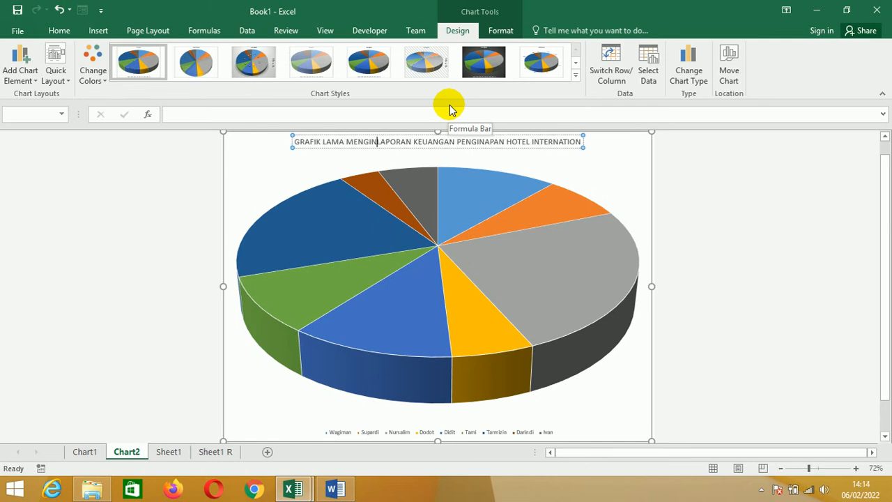
text(-)
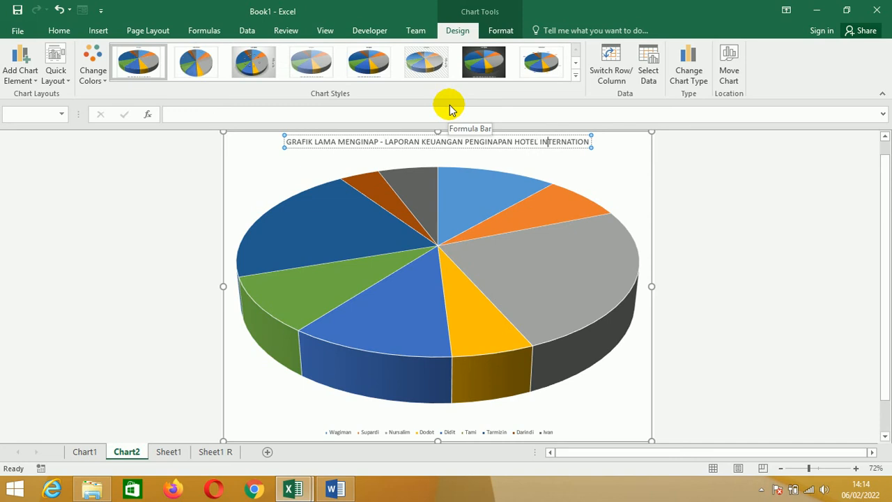
- Complete the title's last word as "INTERNATIONAL" and add a second title line reading "PERIODE JANUARI-FEBRUARI 2007"
text(AL)
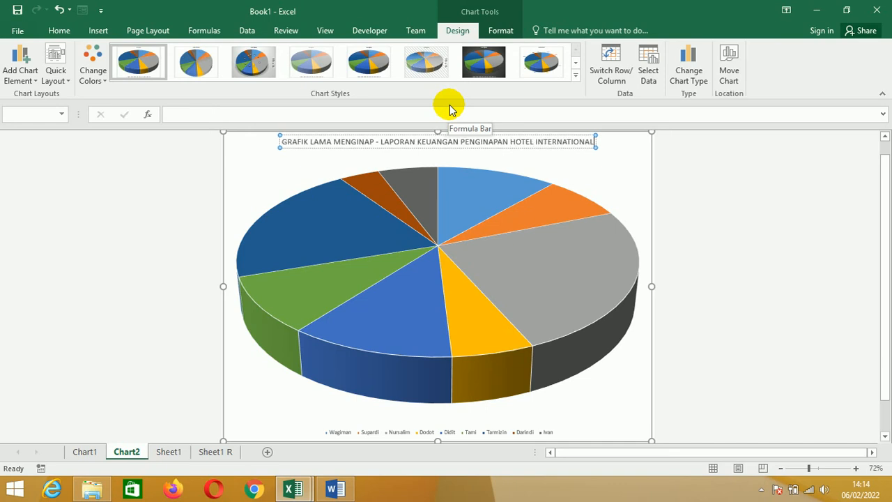
key(Return)
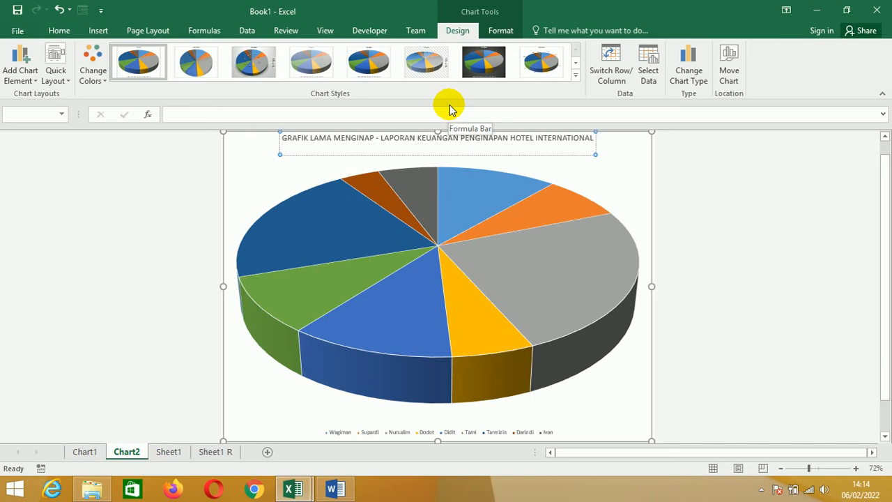
text(PERIODE JAN-)
key(BackSpace)
text(UARI-FEBRUARI)
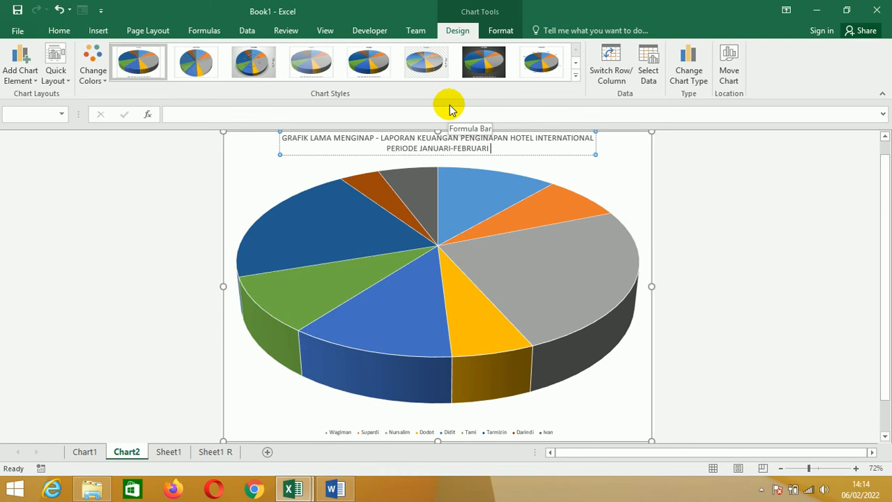
text( 20)
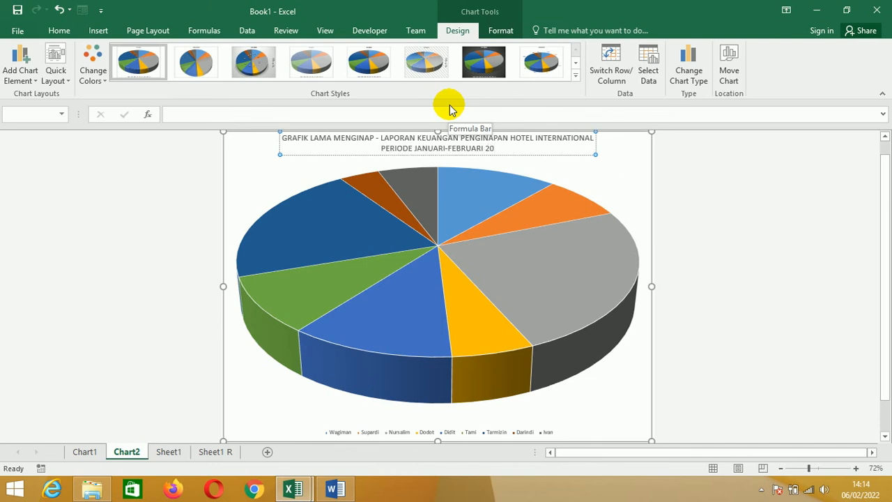
text(07)
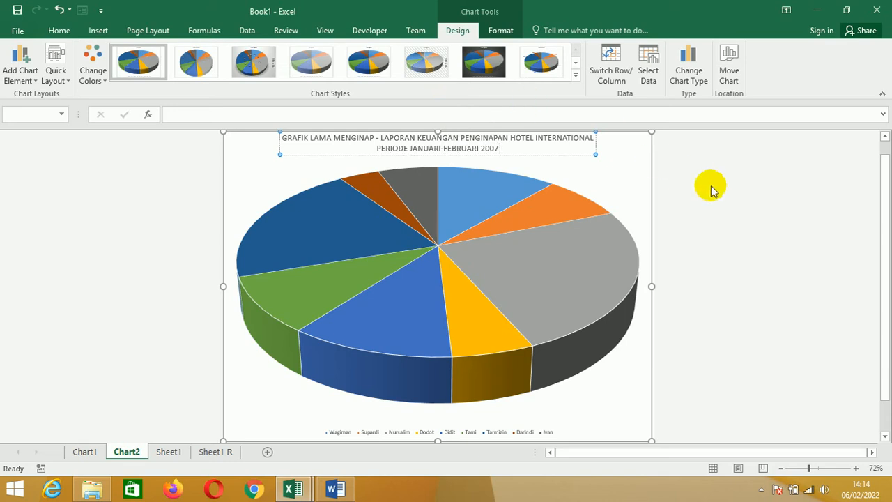
click(714, 190)
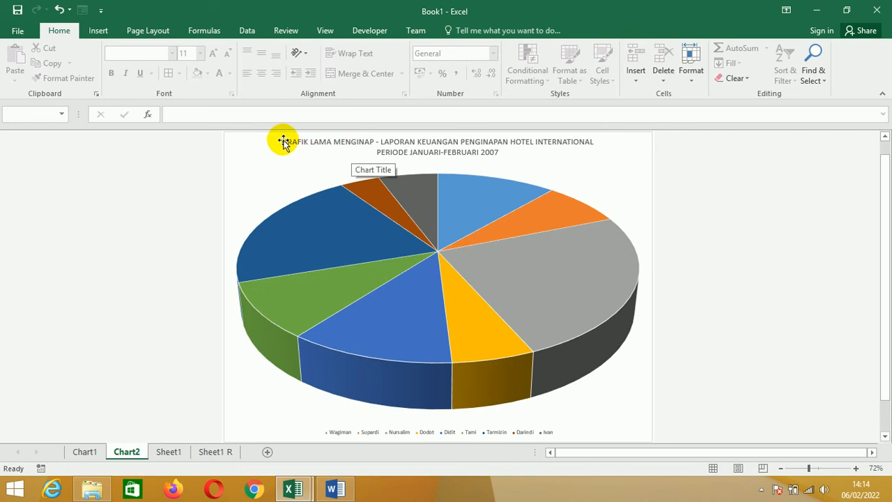
- Insert the word "GRAFIK" at the beginning of the column chart's title on the Chart1 sheet
click(84, 452)
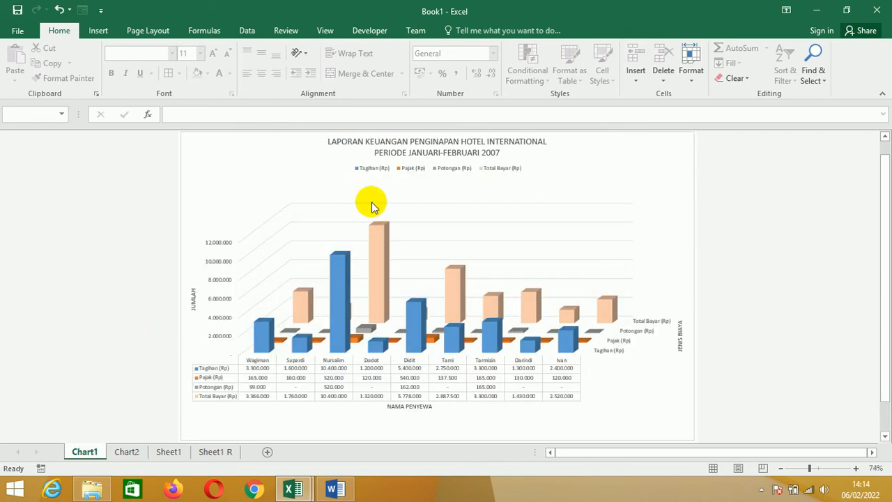
click(348, 142)
click(328, 141)
text(GARIF)
key(BackSpace)
key(BackSpace)
key(BackSpace)
key(BackSpace)
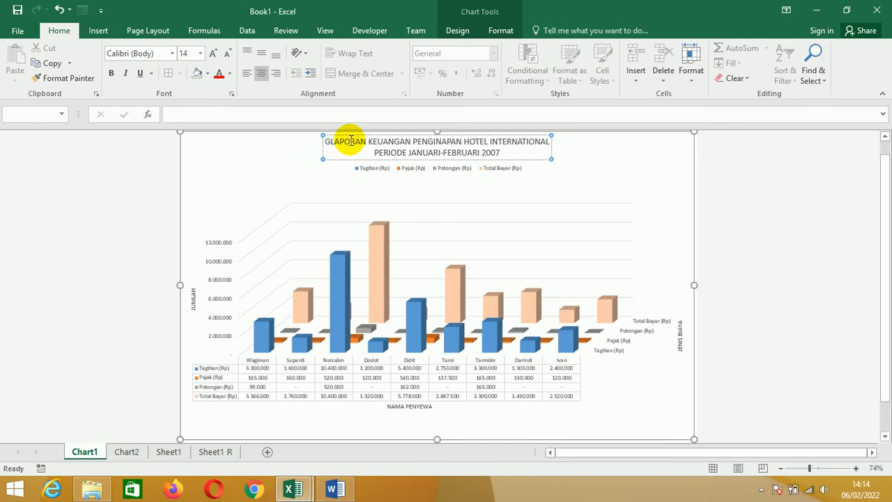
text(RAFIK)
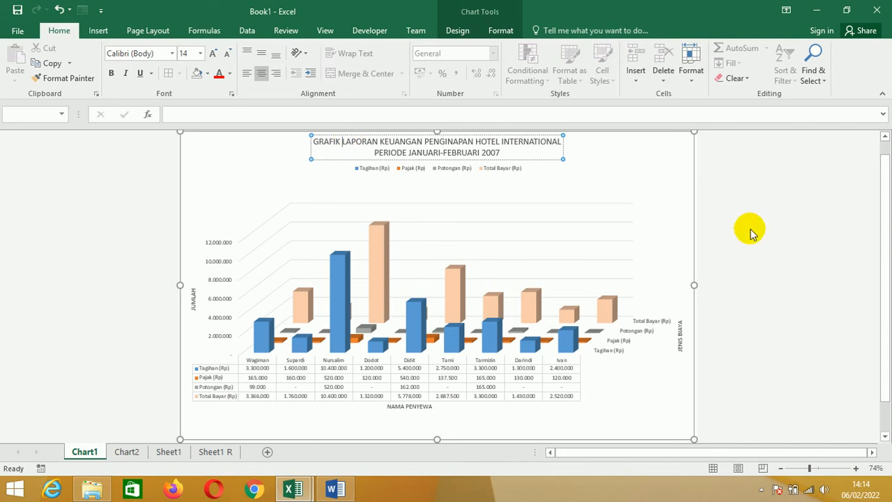
click(773, 244)
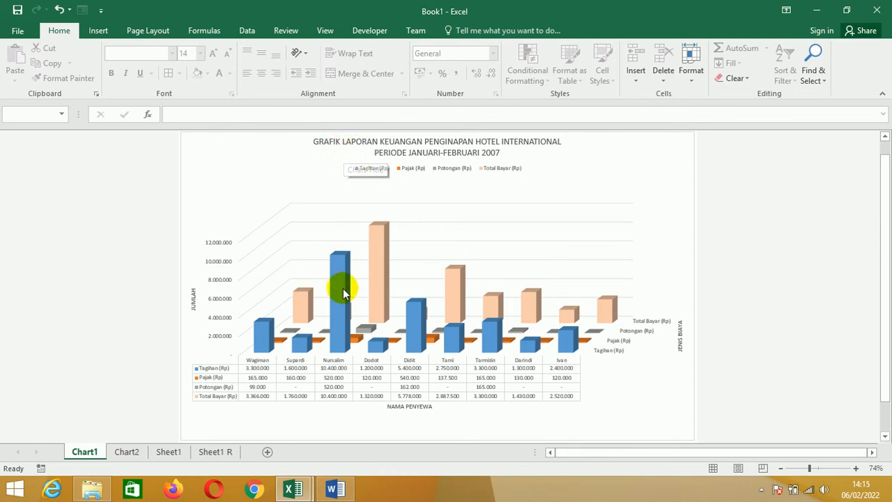
- Add data labels to the pie chart on the Chart2 sheet
click(126, 453)
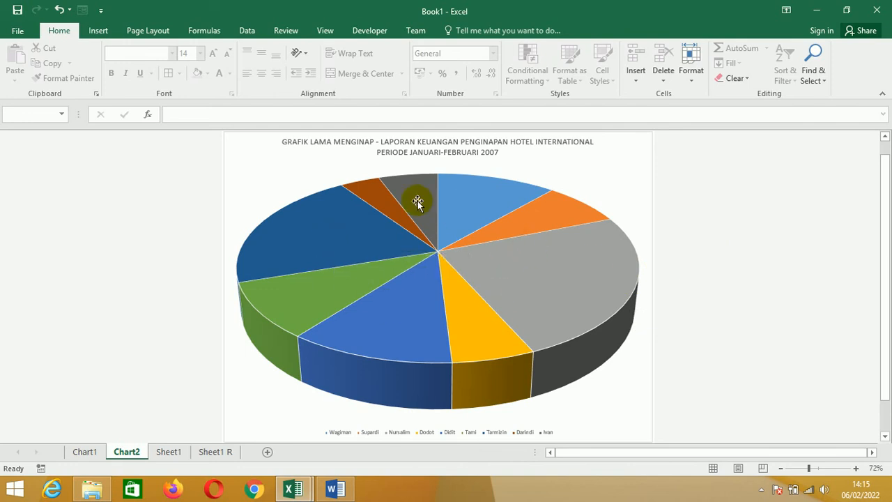
click(648, 141)
click(640, 143)
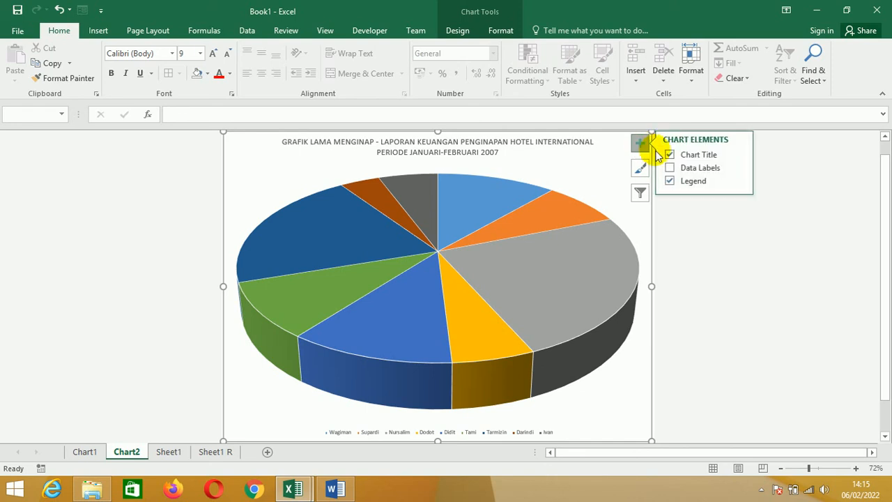
click(672, 169)
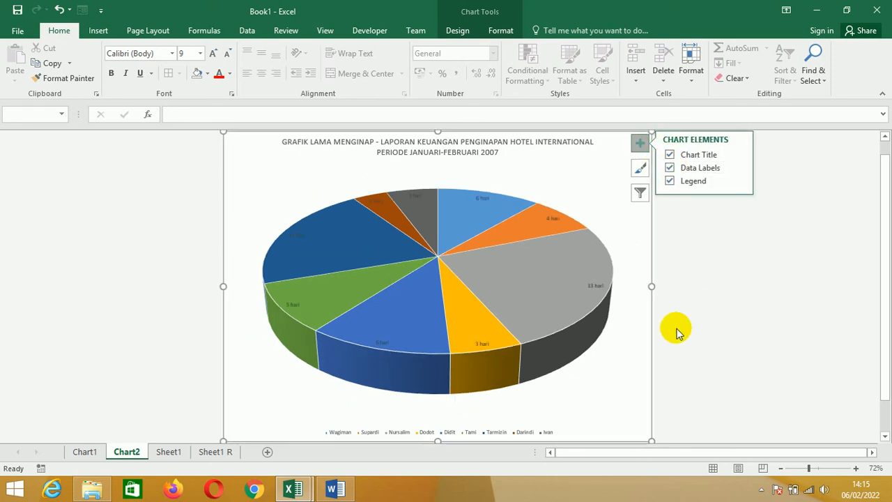
- Set the font size of all the pie chart's data labels to 20
mouse_move(483, 353)
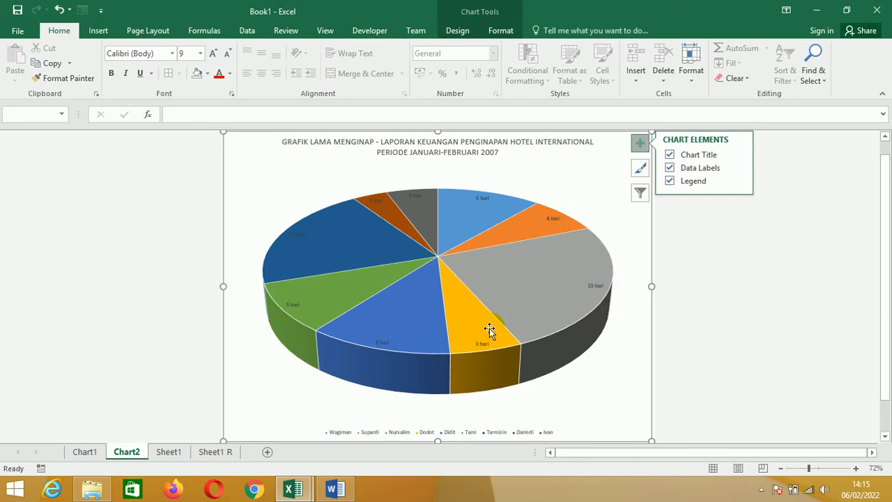
click(293, 304)
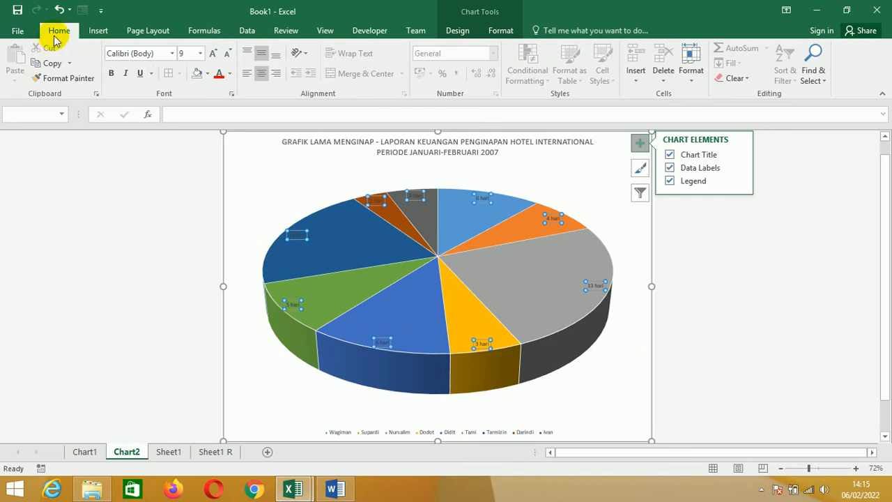
click(201, 55)
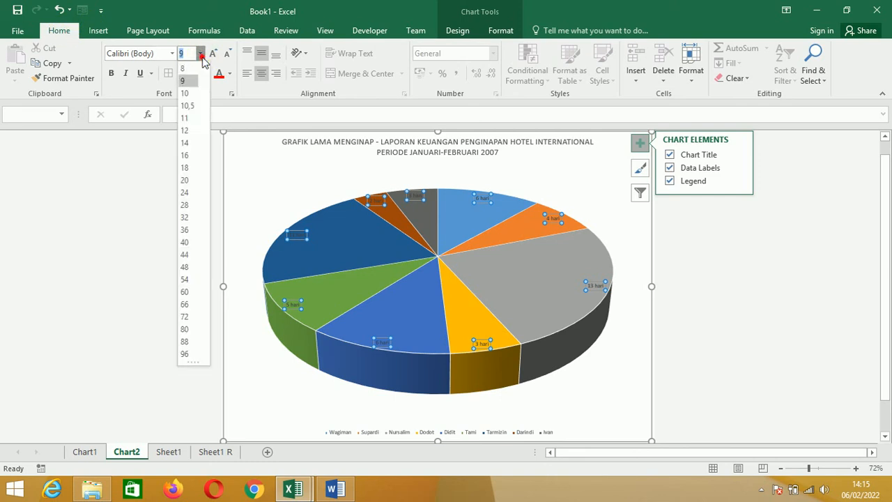
click(186, 180)
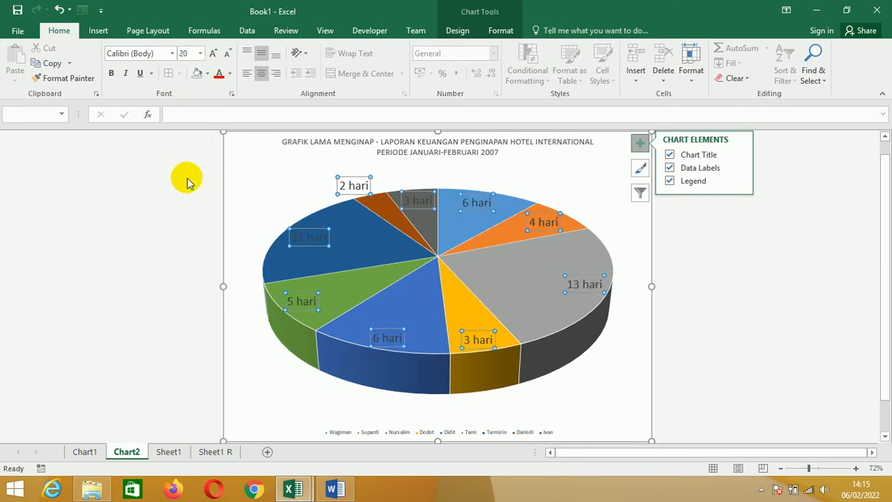
click(752, 310)
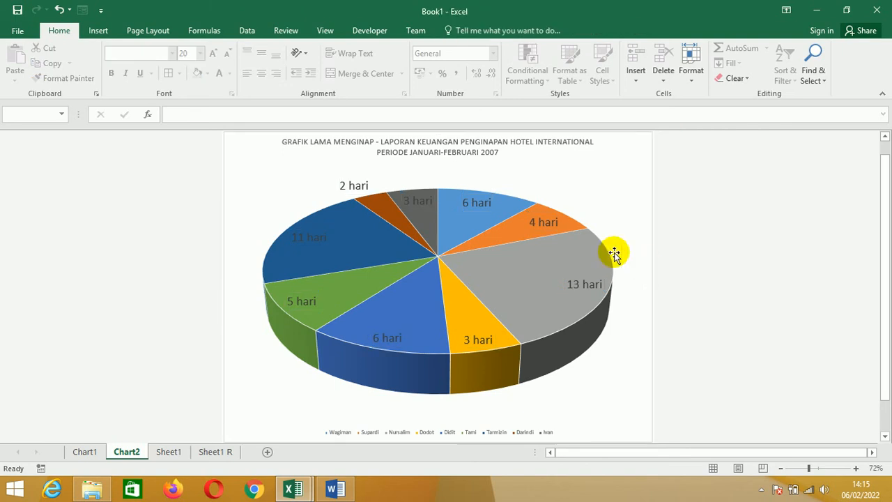
- Set the font color of all the pie chart's data labels to black, after trying red
click(547, 220)
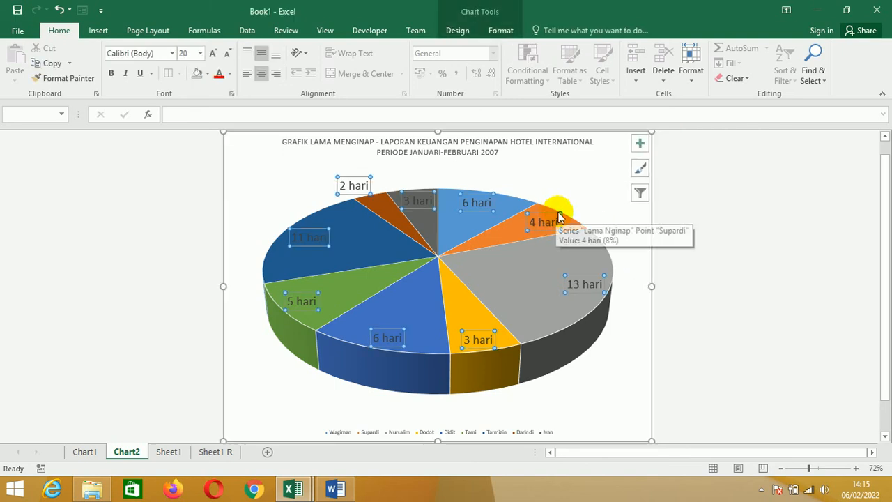
click(584, 281)
click(721, 283)
click(589, 282)
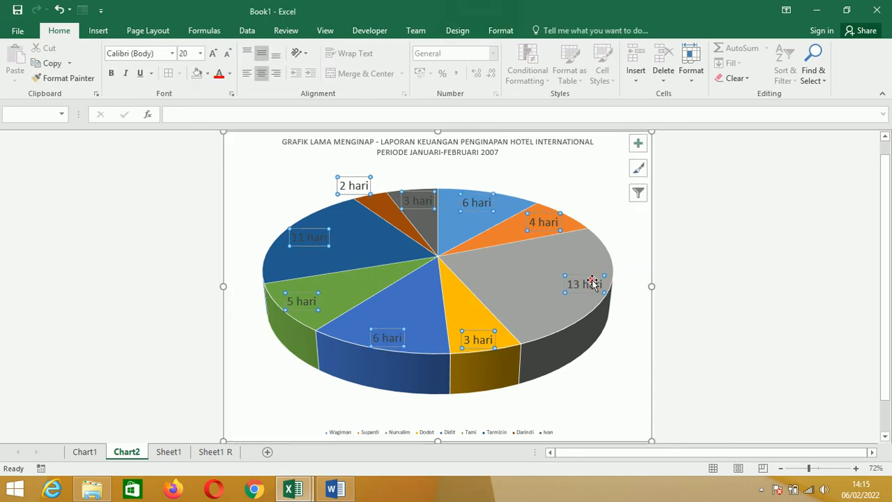
click(230, 74)
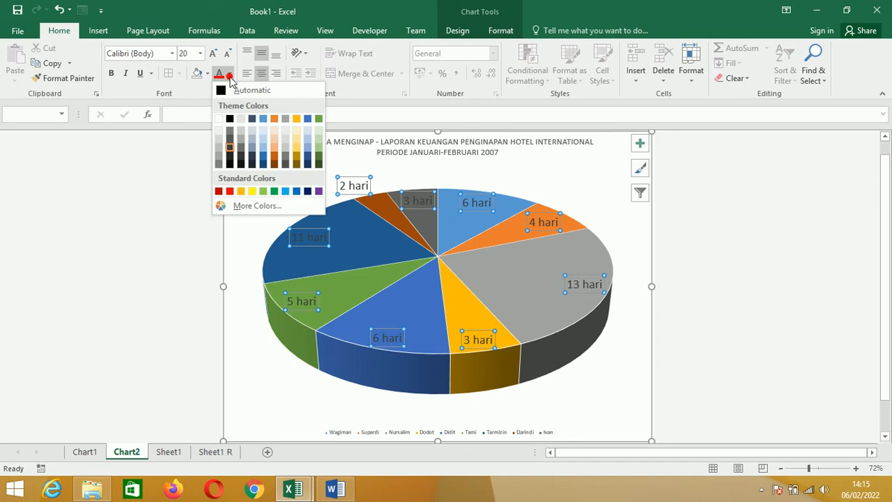
click(229, 192)
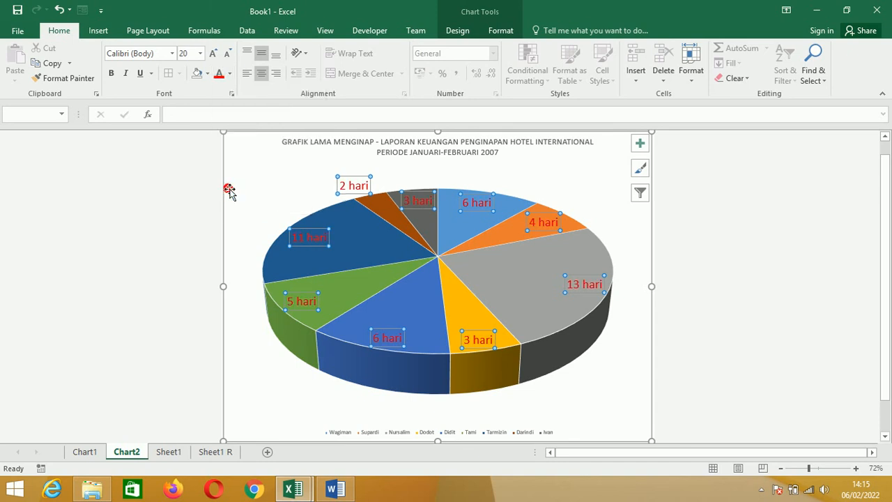
click(229, 74)
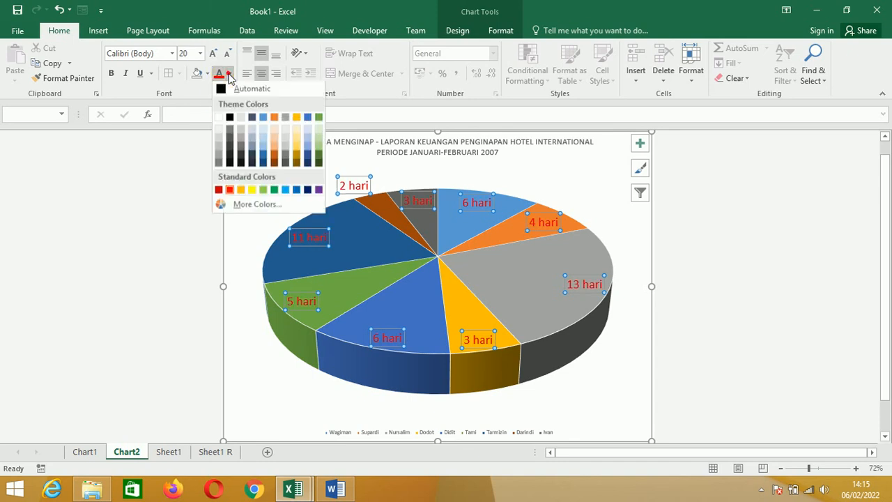
click(230, 120)
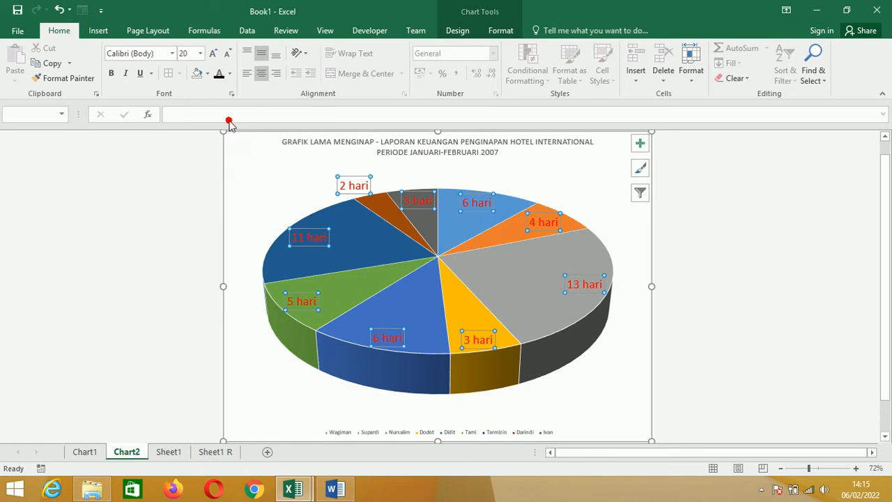
click(704, 310)
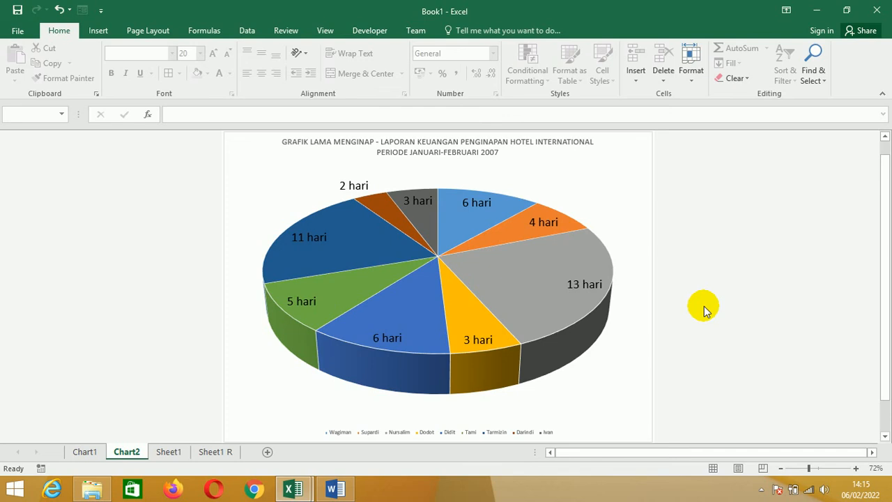
- Move the pie chart's legend to the Top position, beneath the chart title
scroll(612, 393, down, 1)
scroll(490, 401, up, 1)
scroll(492, 403, down, 1)
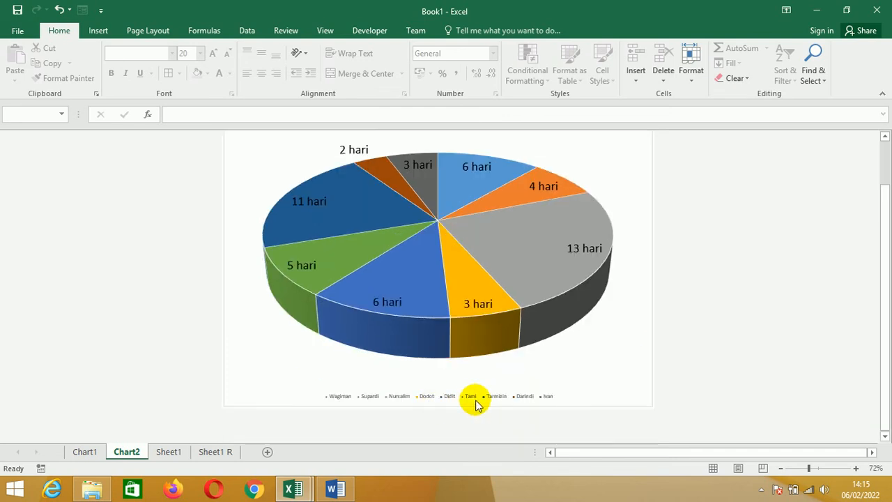
scroll(617, 328, up, 1)
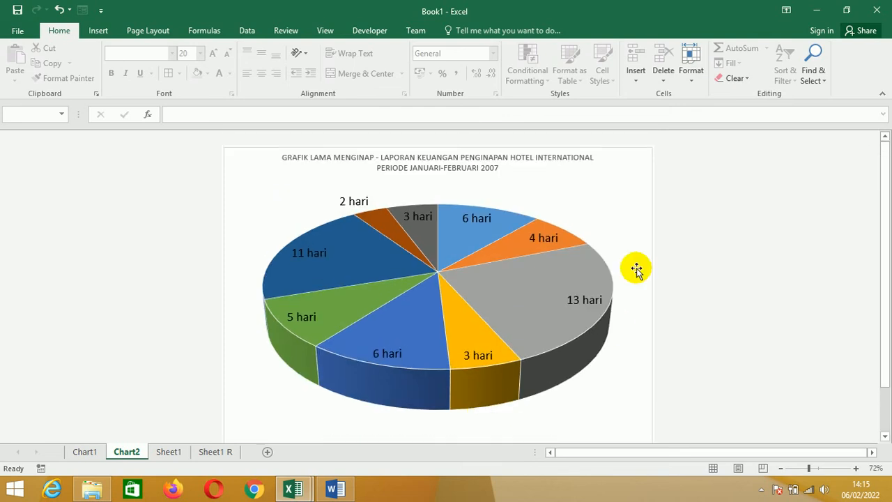
click(634, 152)
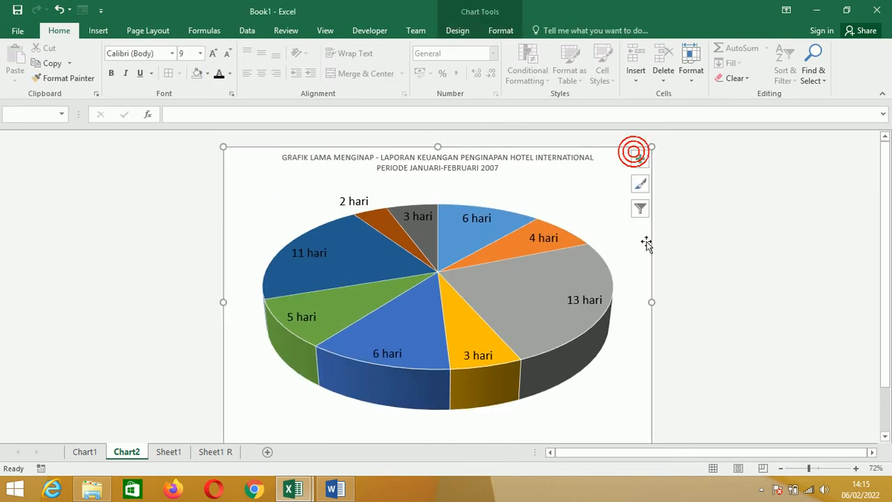
click(639, 159)
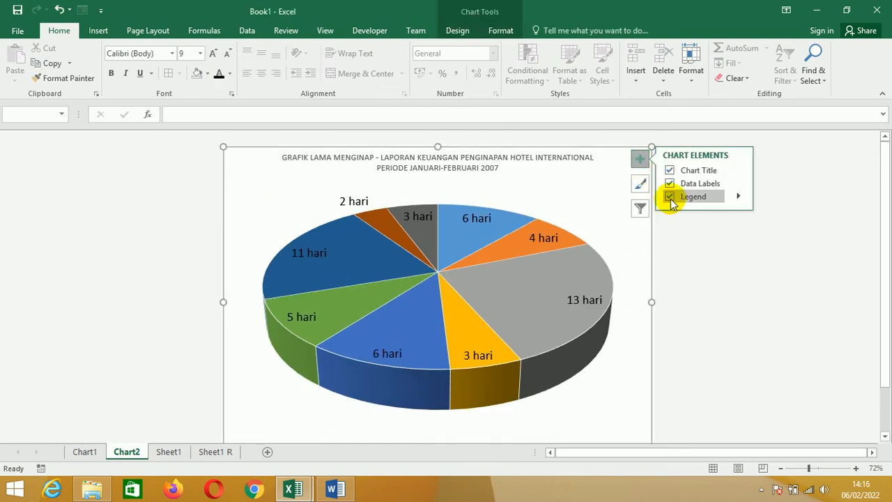
click(737, 197)
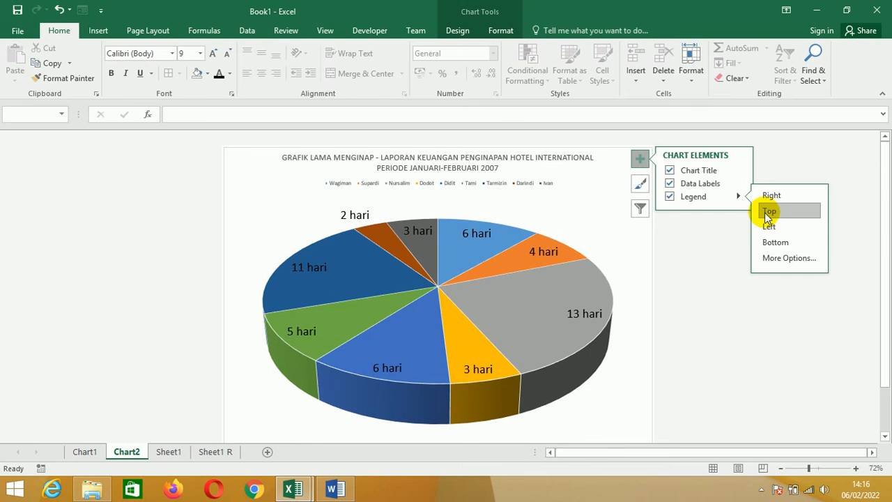
click(768, 212)
click(708, 248)
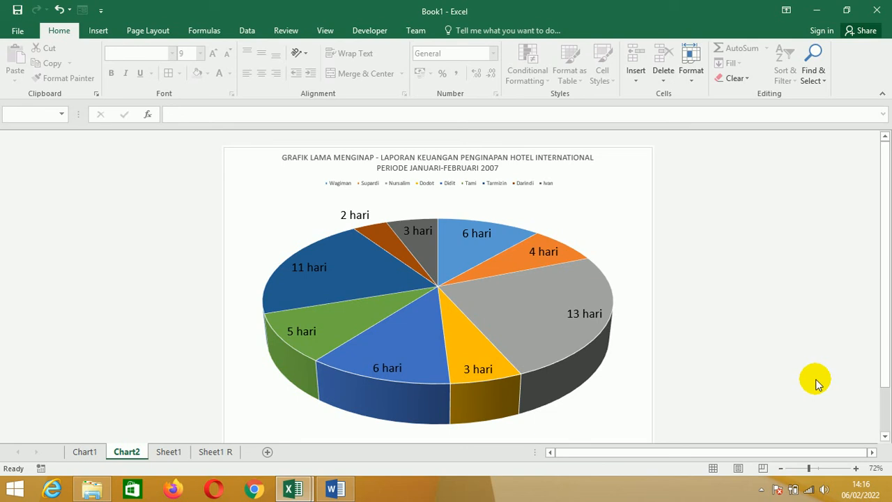
- Pull the 13 hari slice out of the pie on the Chart2 sheet so it stands apart from the others
click(502, 296)
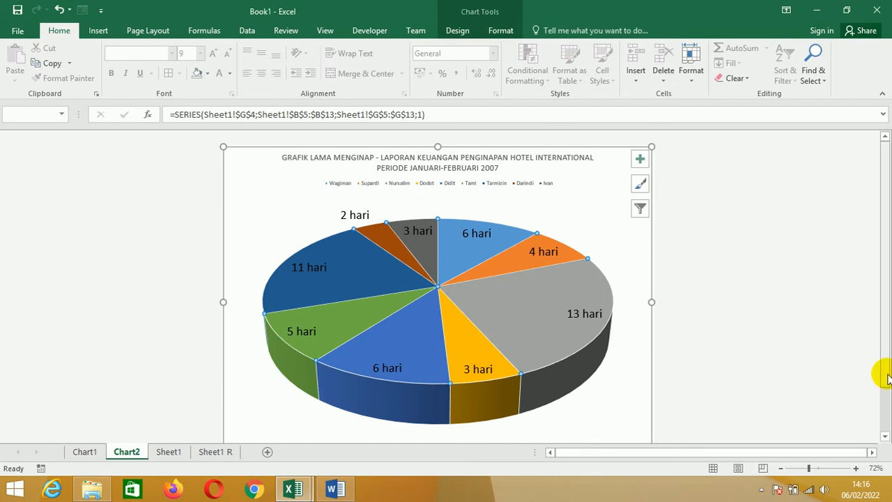
click(512, 309)
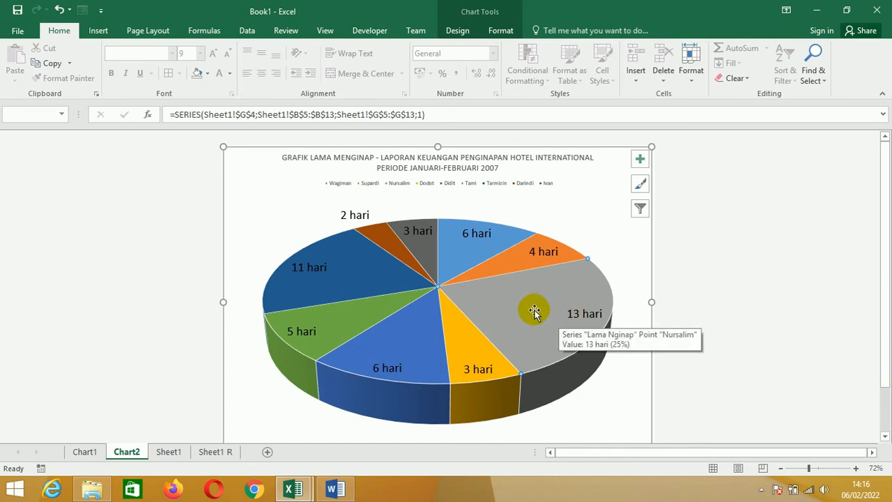
drag(514, 301, 819, 363)
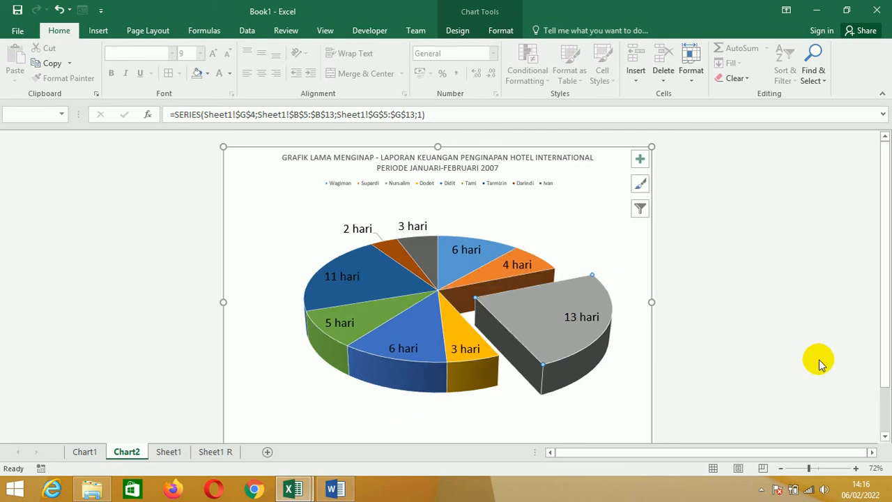
click(821, 363)
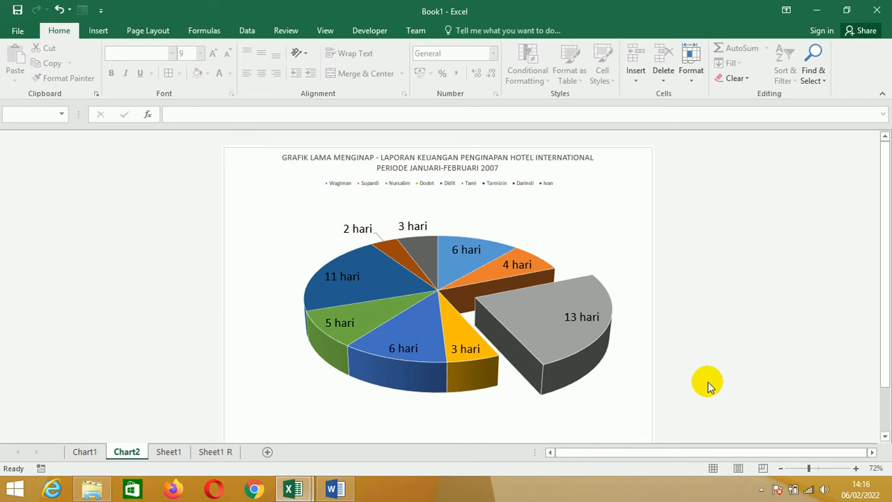
- Set up the Chart2 page with A4 paper, Landscape orientation and Narrow margins
click(159, 31)
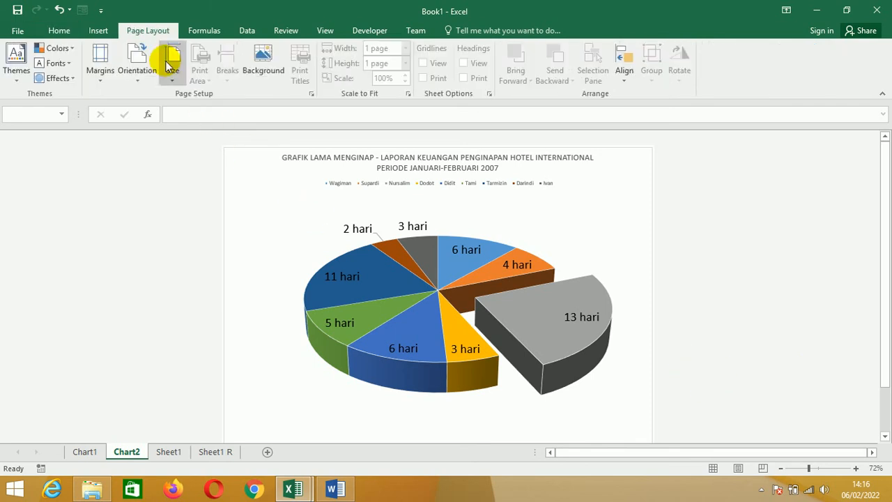
click(173, 83)
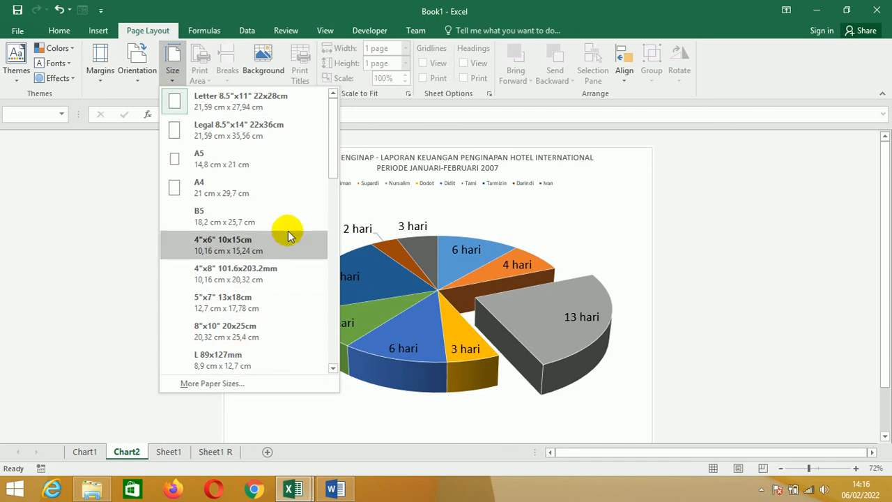
click(223, 190)
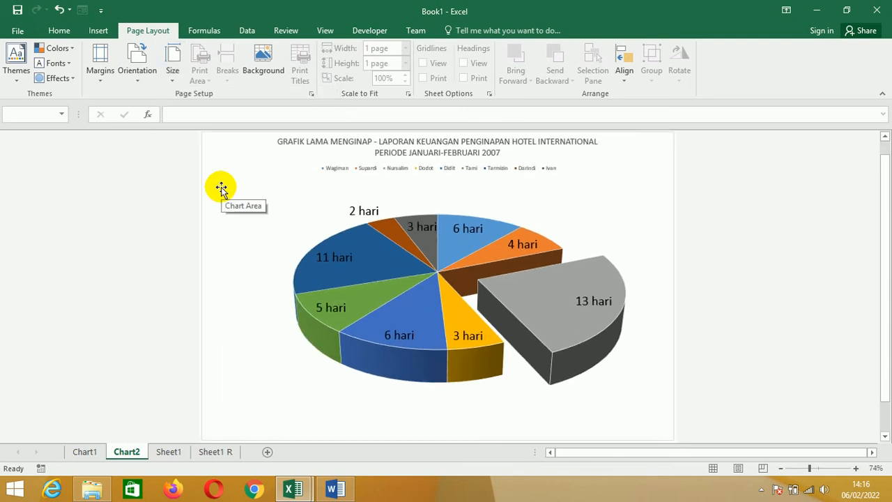
click(136, 84)
click(156, 133)
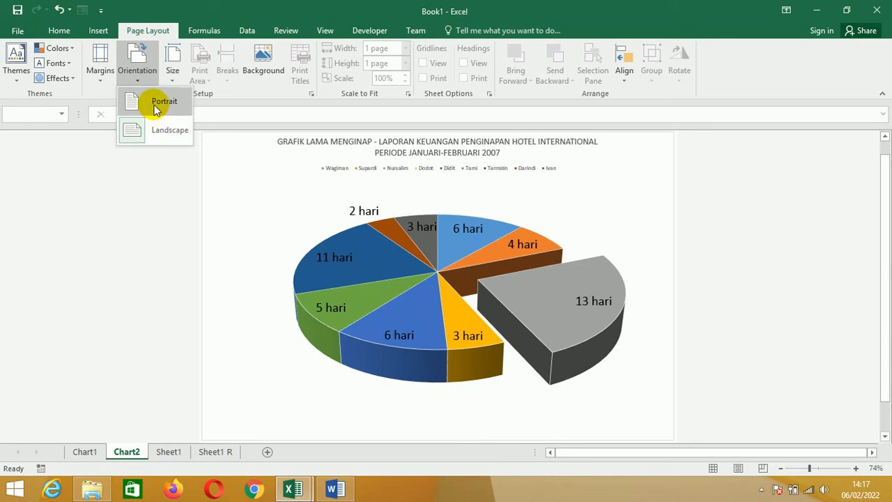
click(151, 214)
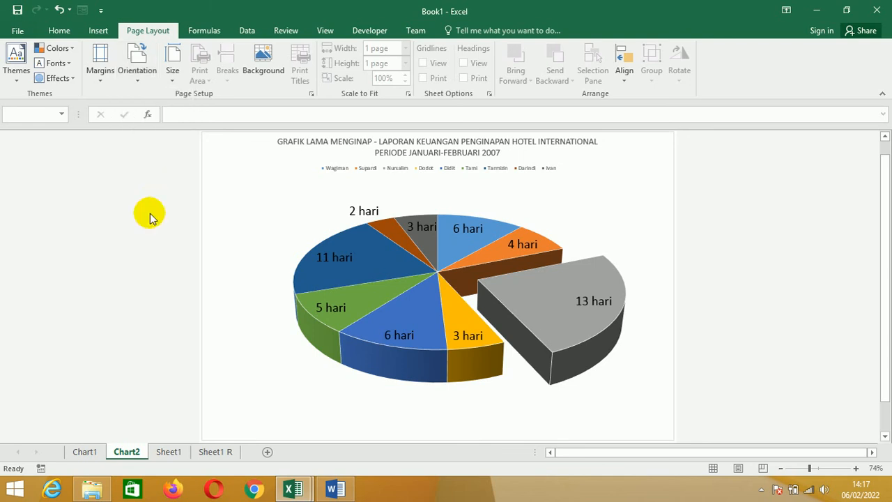
click(173, 77)
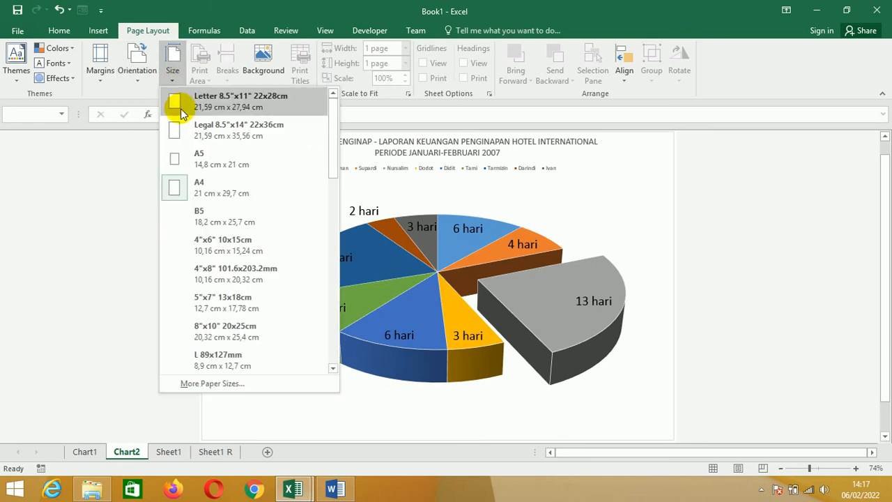
click(182, 193)
click(100, 80)
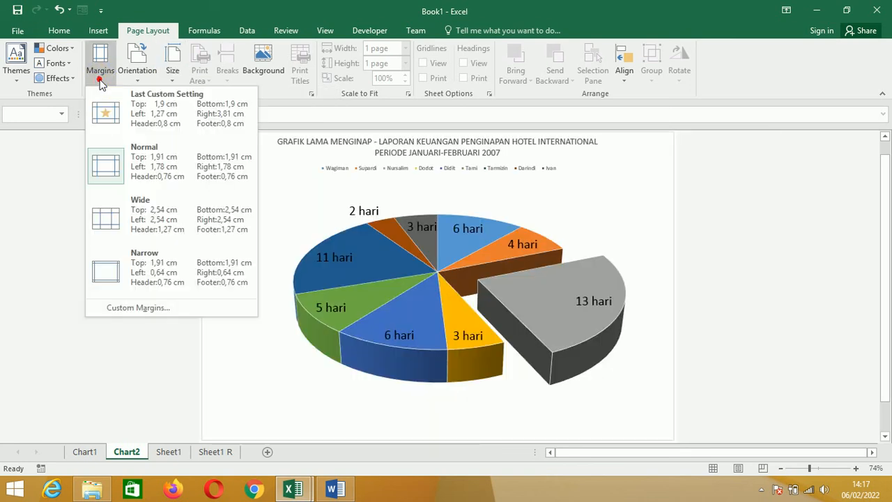
click(129, 260)
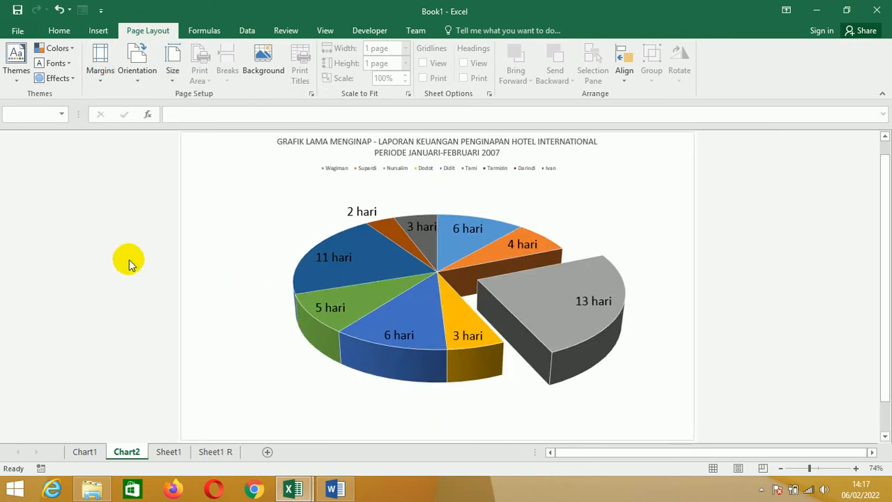
- Print one copy of the Chart2 pie chart sheet on the Canon iP2700 series printer
click(10, 30)
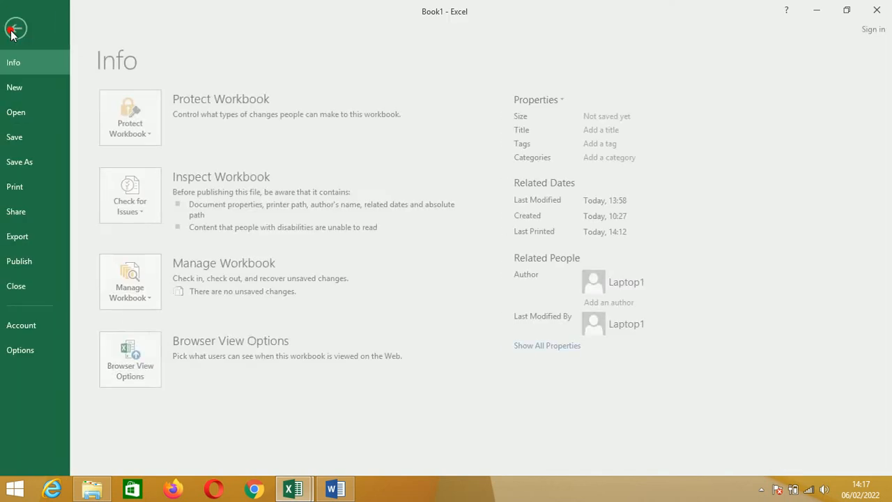
click(25, 188)
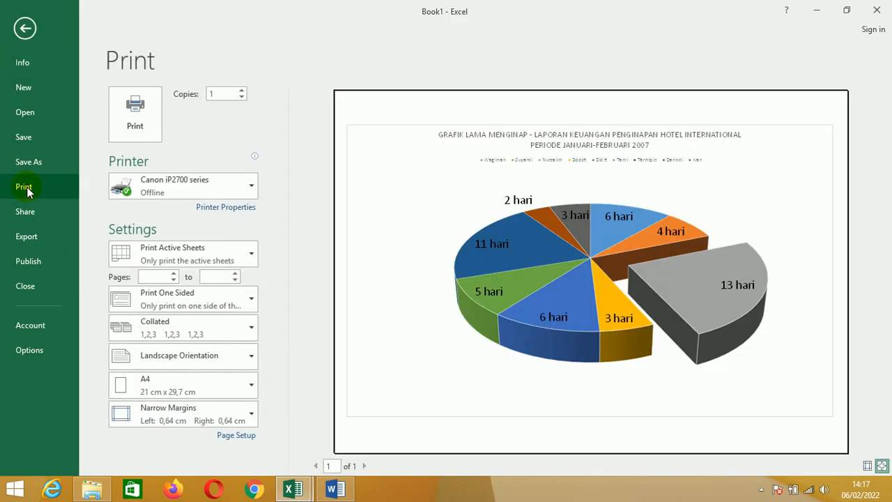
click(155, 114)
mouse_move(450, 235)
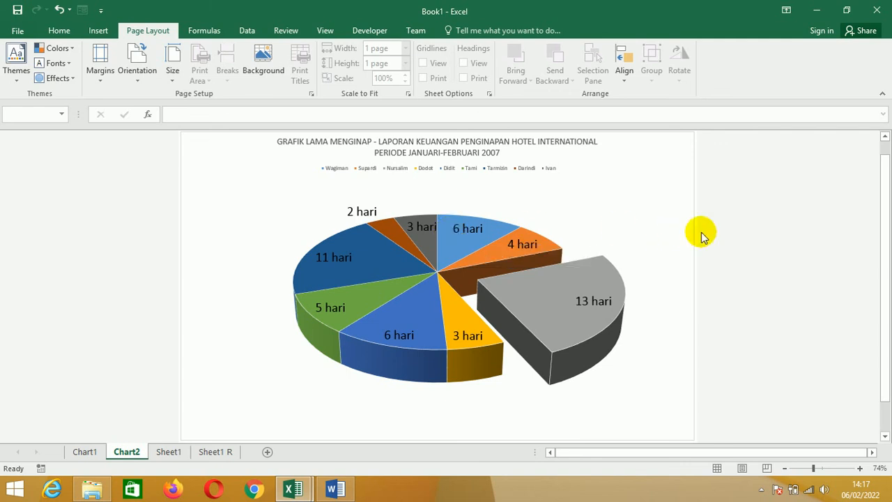
- Insert a doughnut chart on Sheet1 from the Nama Tamu column and the Tagihan through Total Bayar columns, B4:B13 and H4:K13
click(169, 452)
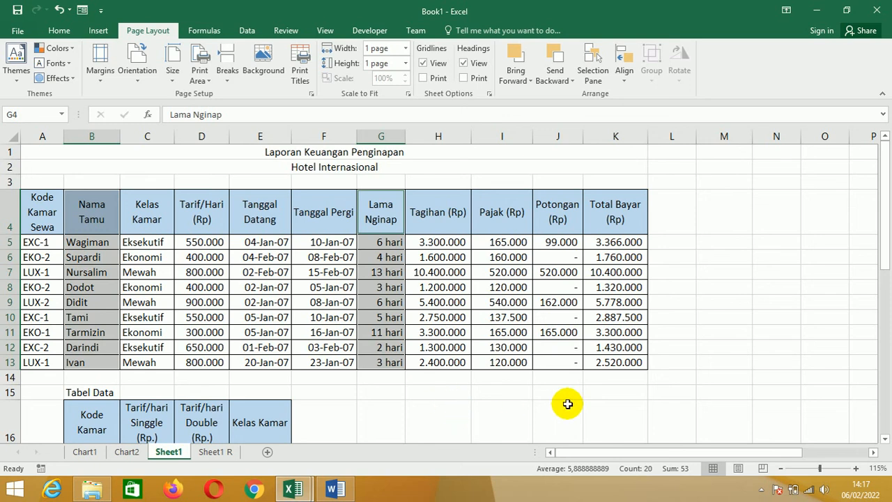
click(728, 335)
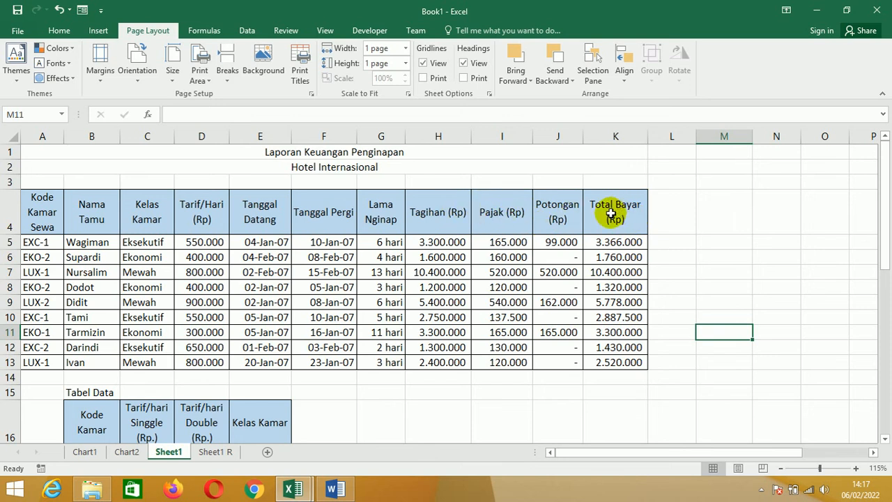
drag(108, 229, 79, 359)
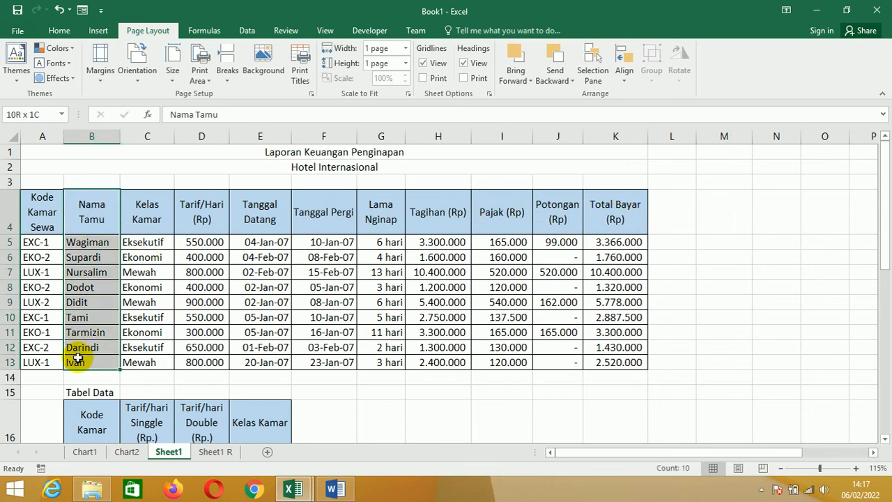
drag(445, 213, 607, 368)
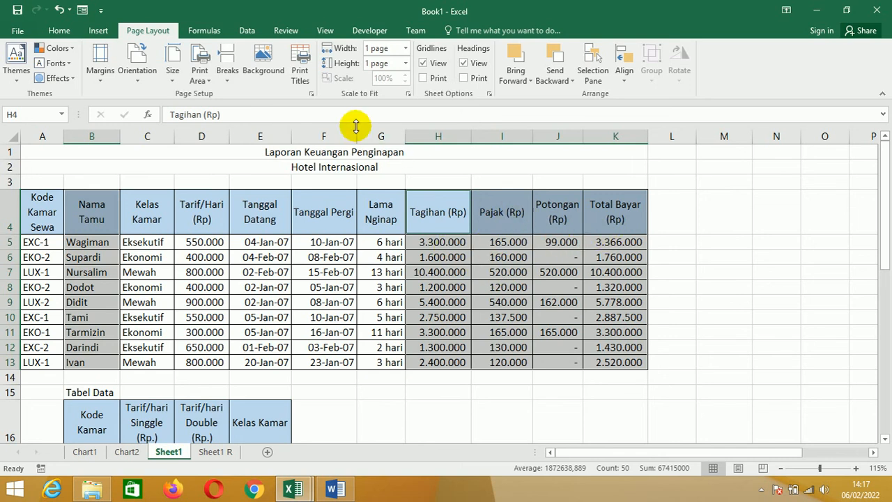
click(94, 32)
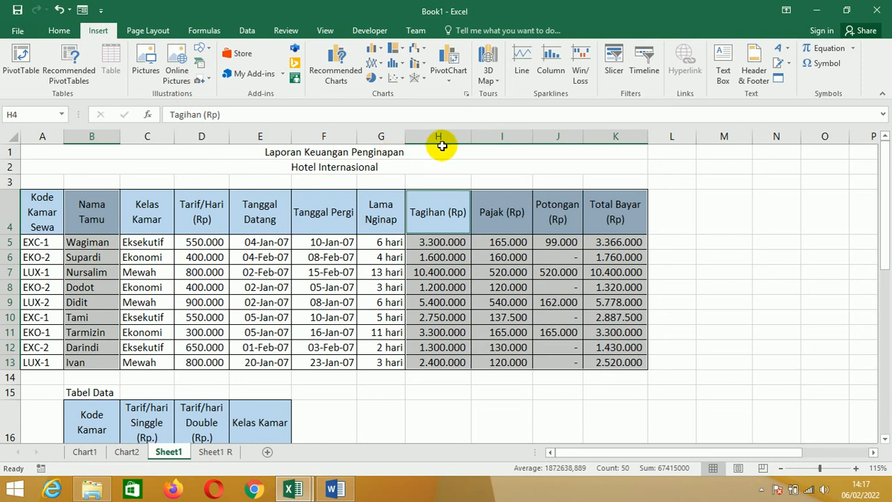
click(380, 79)
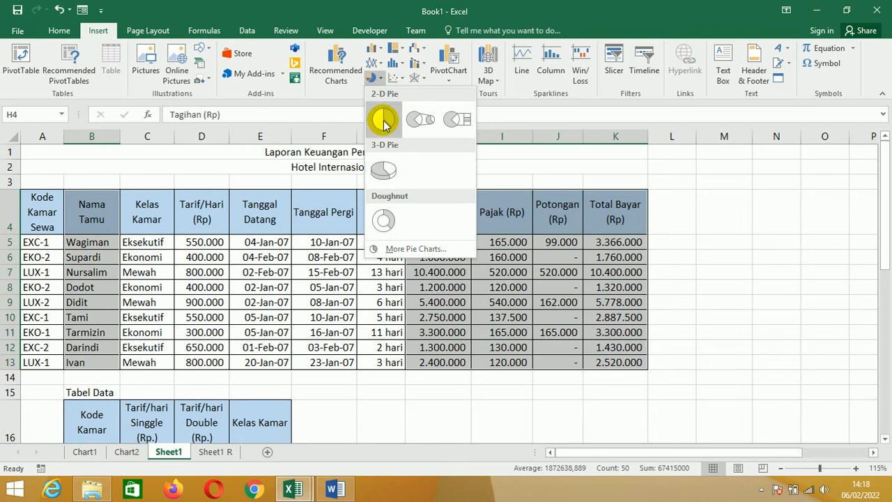
click(385, 221)
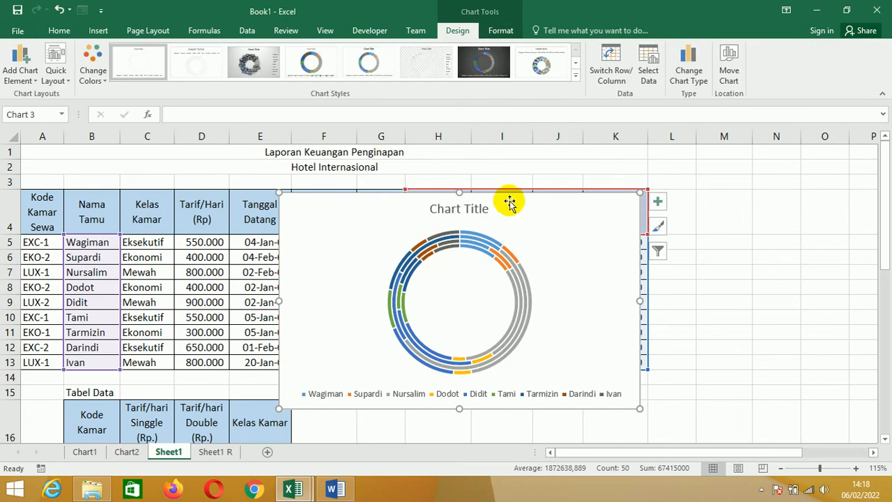
- Delete the doughnut chart from Sheet1 and clear the data selection
click(633, 194)
key(Delete)
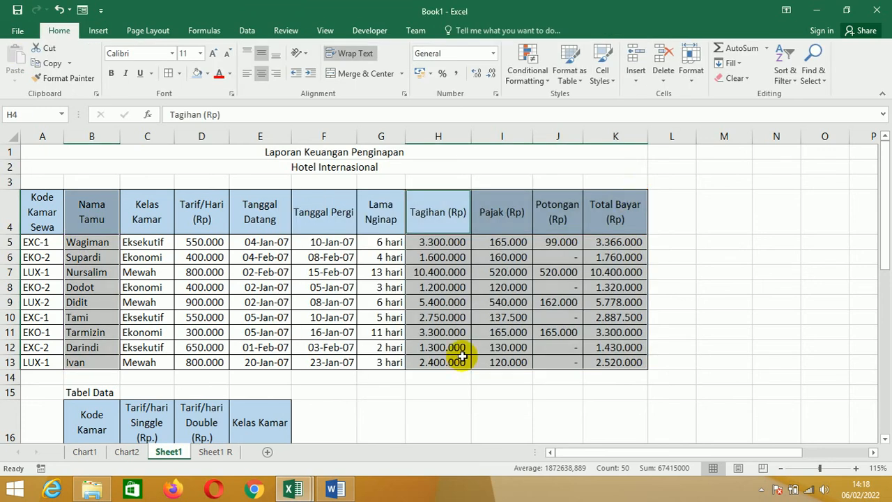
click(436, 402)
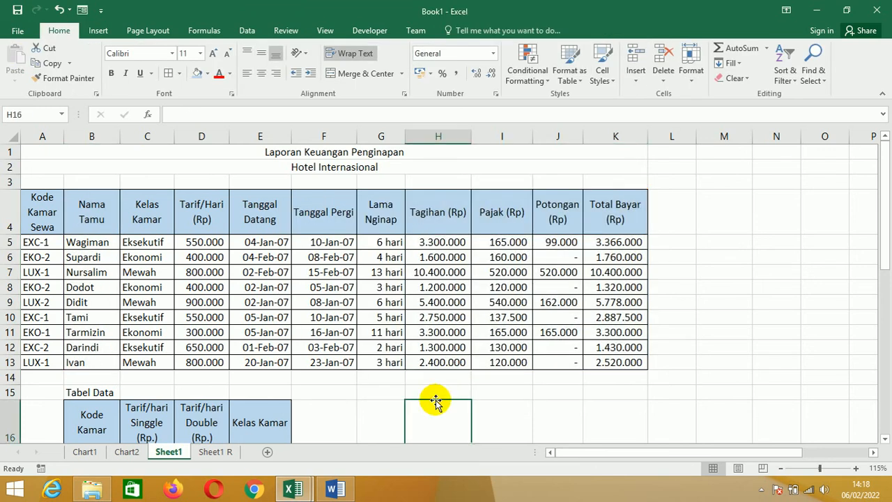
click(706, 300)
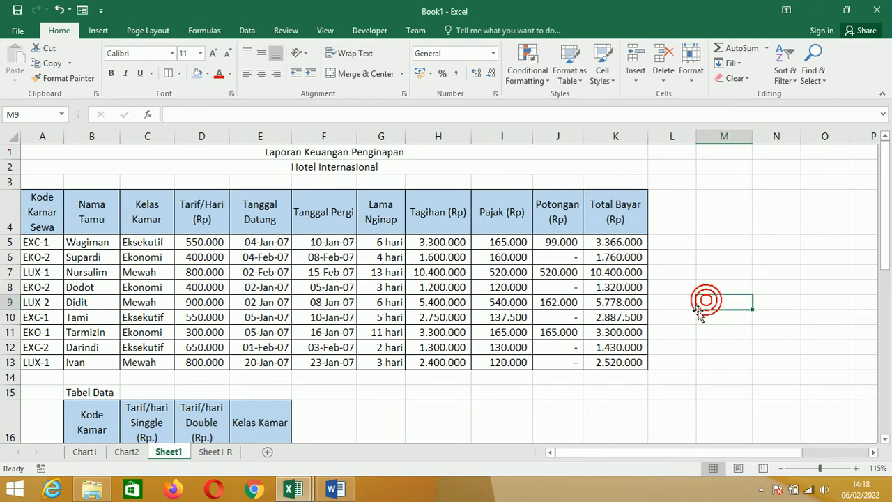